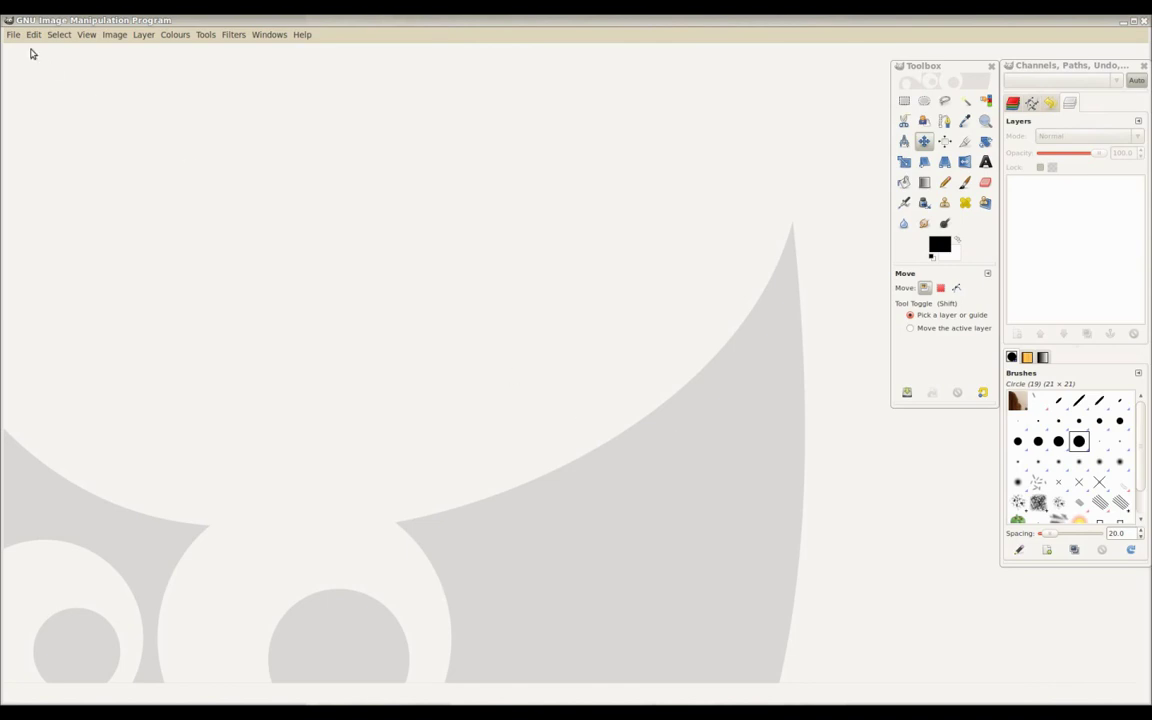
Step: Open Aneta_088.JPG and rename its Background layer to front
click(14, 34)
click(30, 80)
click(614, 290)
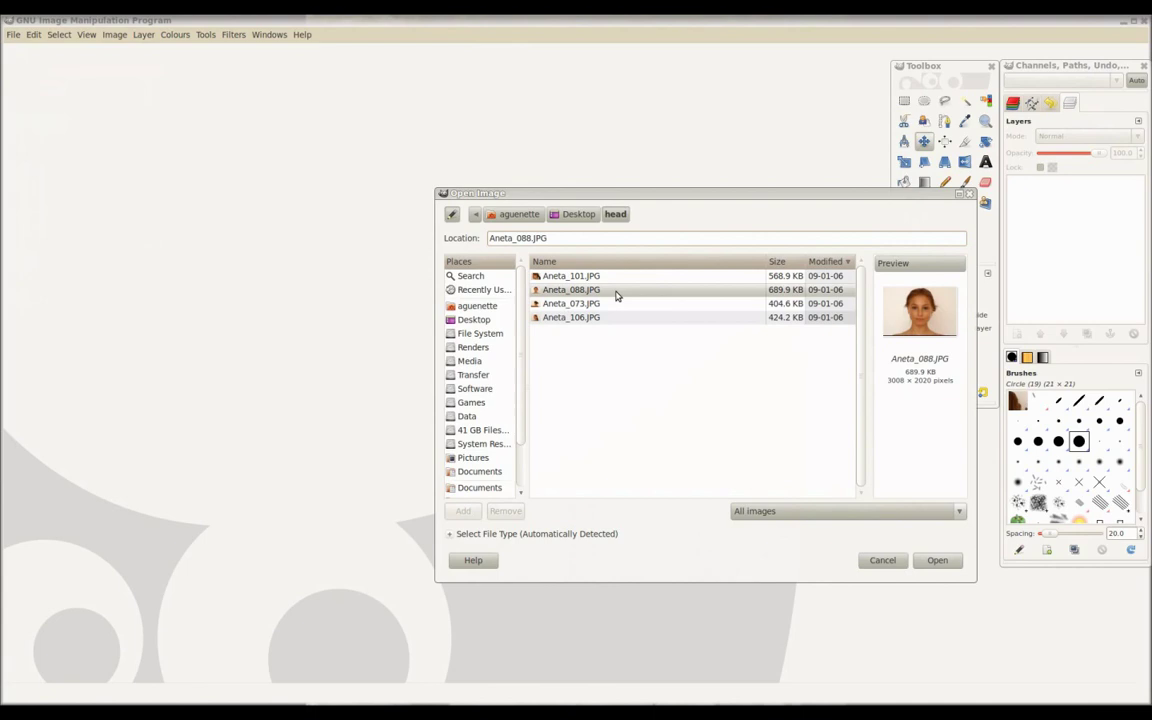
click(937, 560)
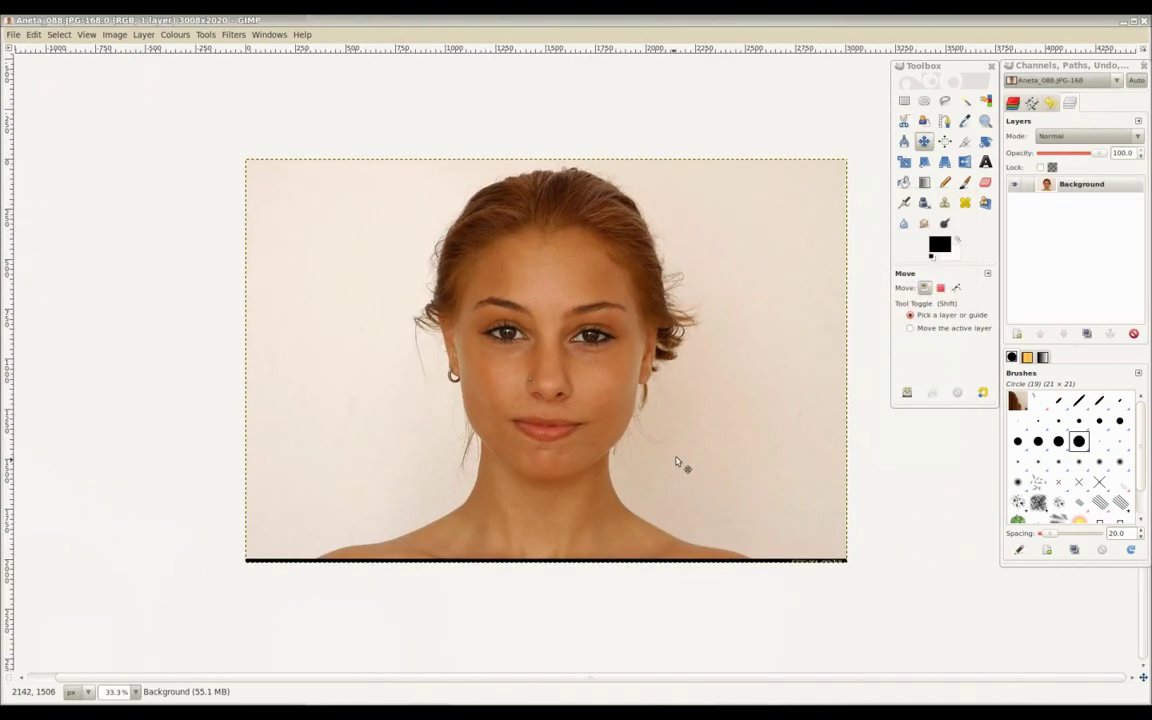
key(shift+2)
double_click(1076, 186)
text(front)
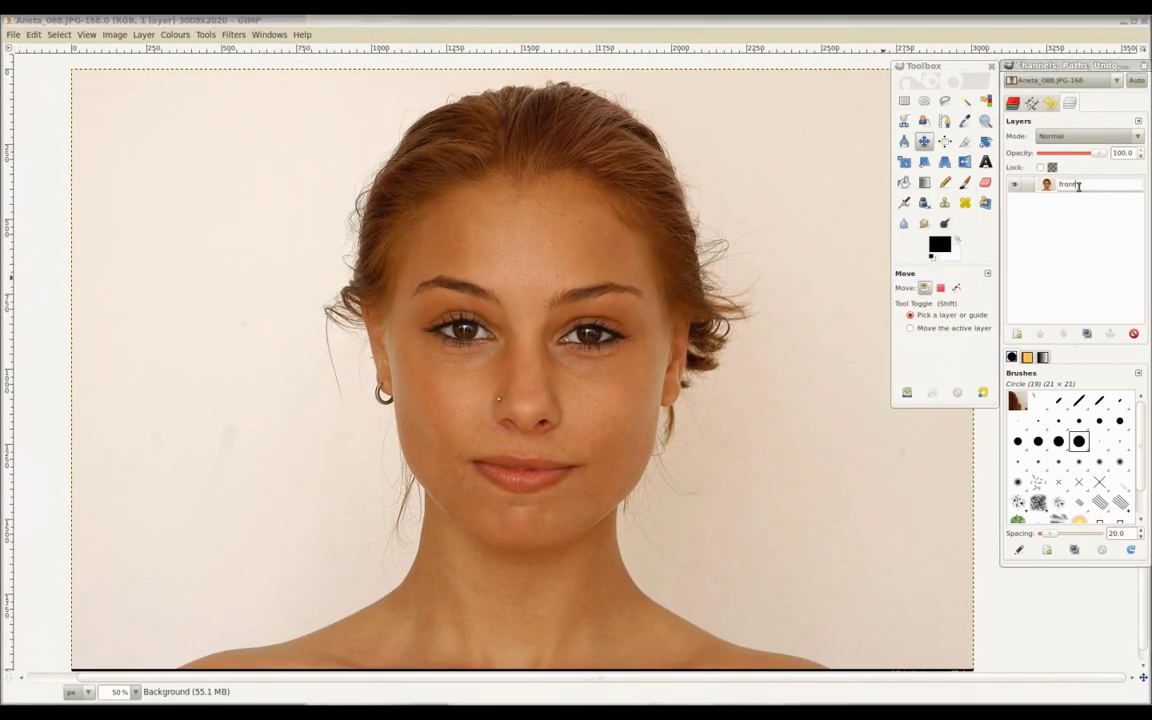
key(Return)
Step: Add a vertical centre guide and horizontal guides at eyes, nose, lips, chin, brows and earlobes
drag(12, 272, 530, 330)
drag(575, 53, 564, 338)
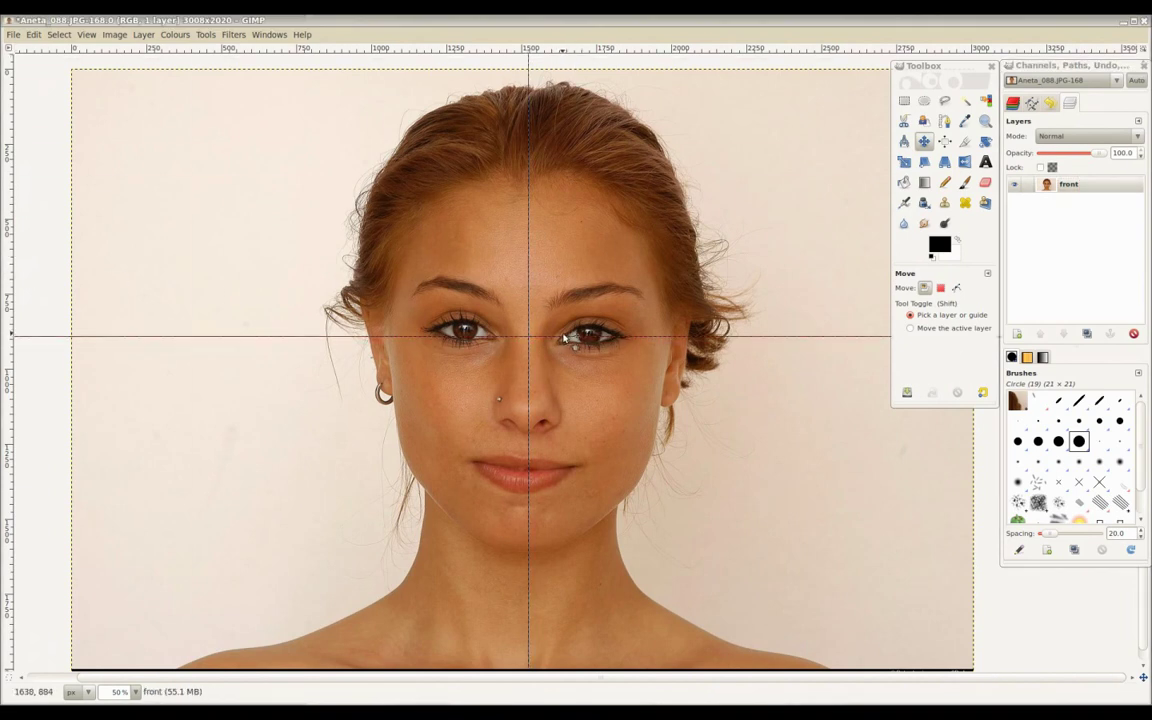
drag(575, 53, 561, 437)
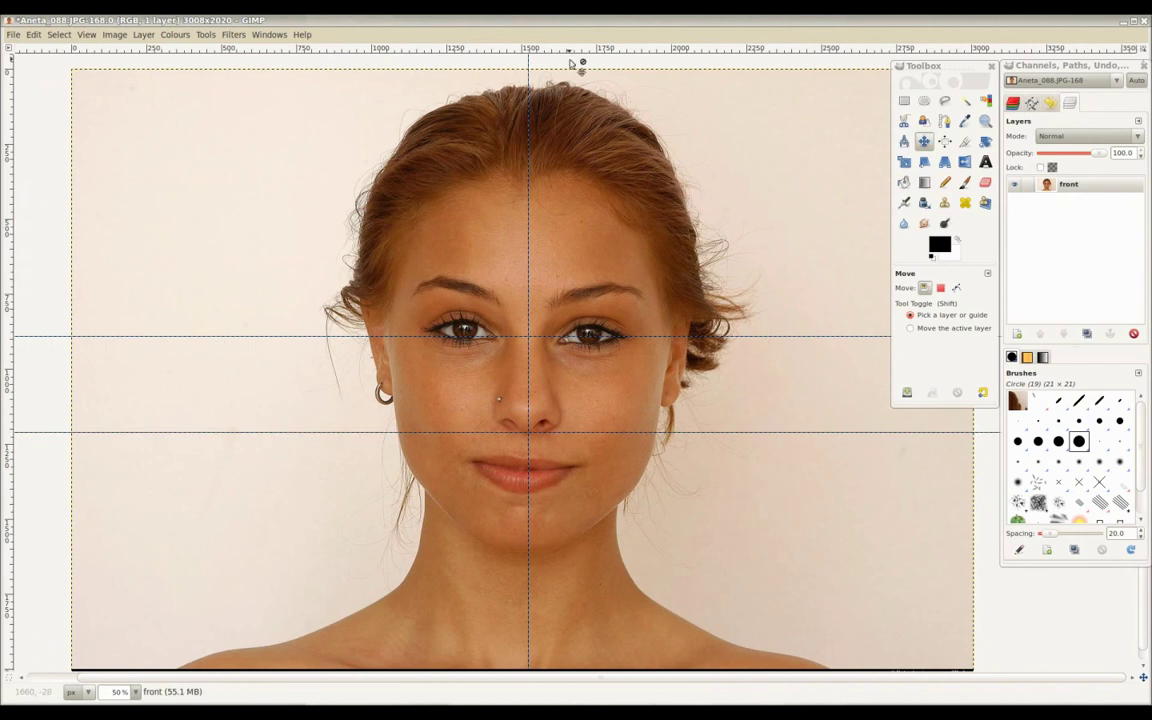
drag(570, 50, 531, 469)
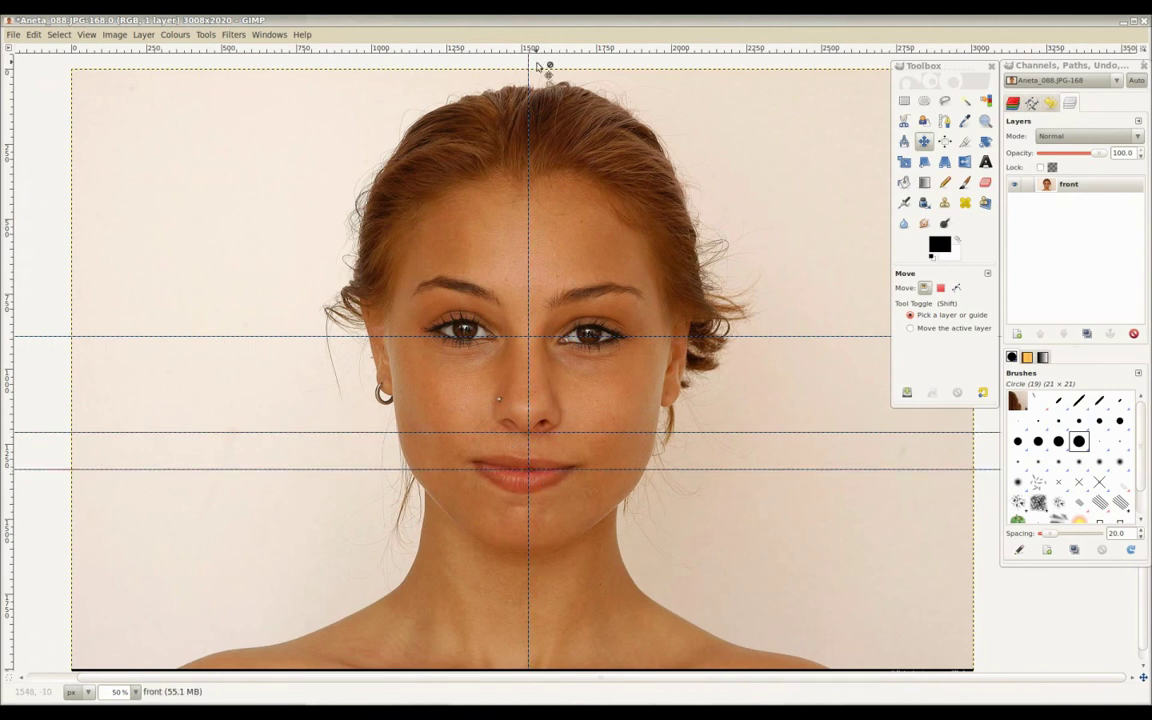
drag(537, 50, 544, 553)
drag(589, 52, 563, 291)
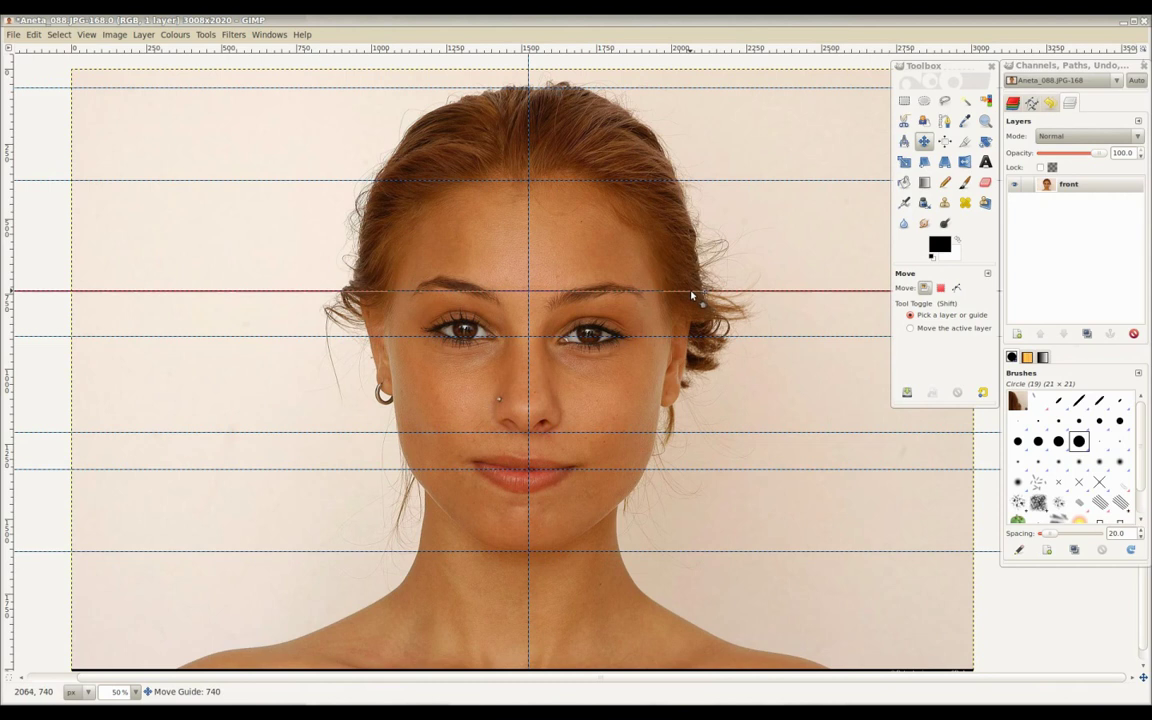
mouse_move(681, 50)
mouse_down()
mouse_move(679, 410)
mouse_move(669, 407)
mouse_up()
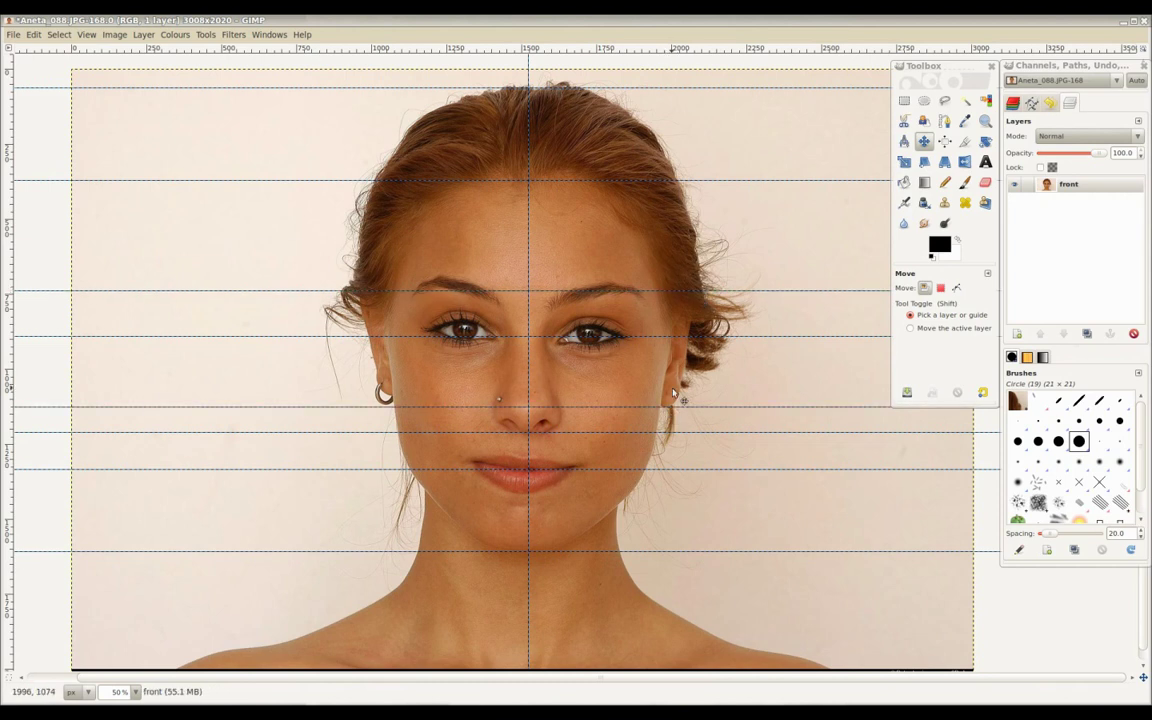
Step: Rotate the front layer slightly around the guide intersection to level the eyes
scroll(640, 440, right, 3)
key(shift+r)
click(648, 485)
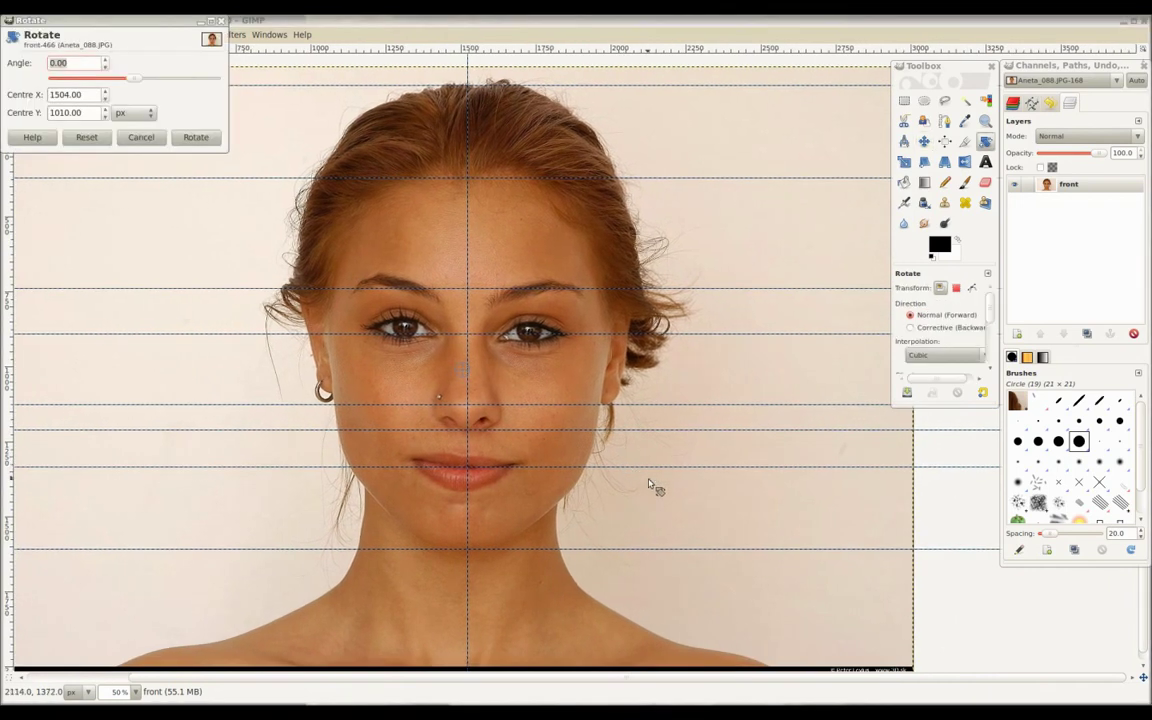
drag(463, 372, 468, 408)
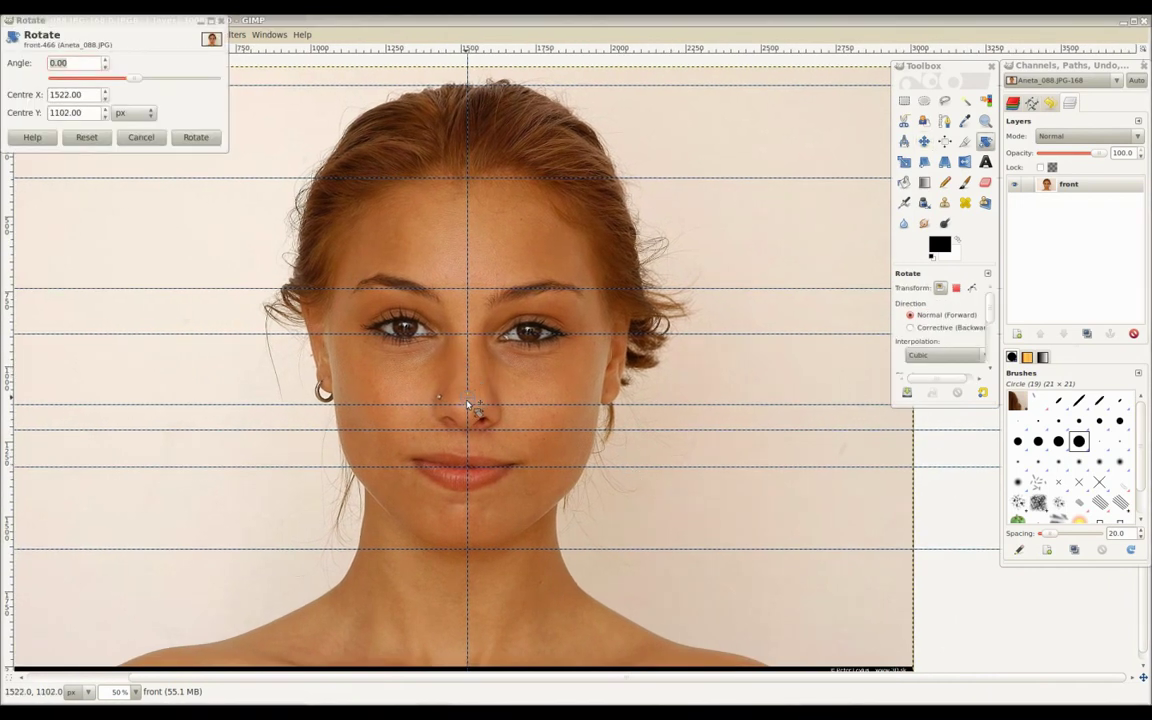
mouse_move(640, 489)
mouse_down()
mouse_move(658, 505)
mouse_move(563, 352)
mouse_up()
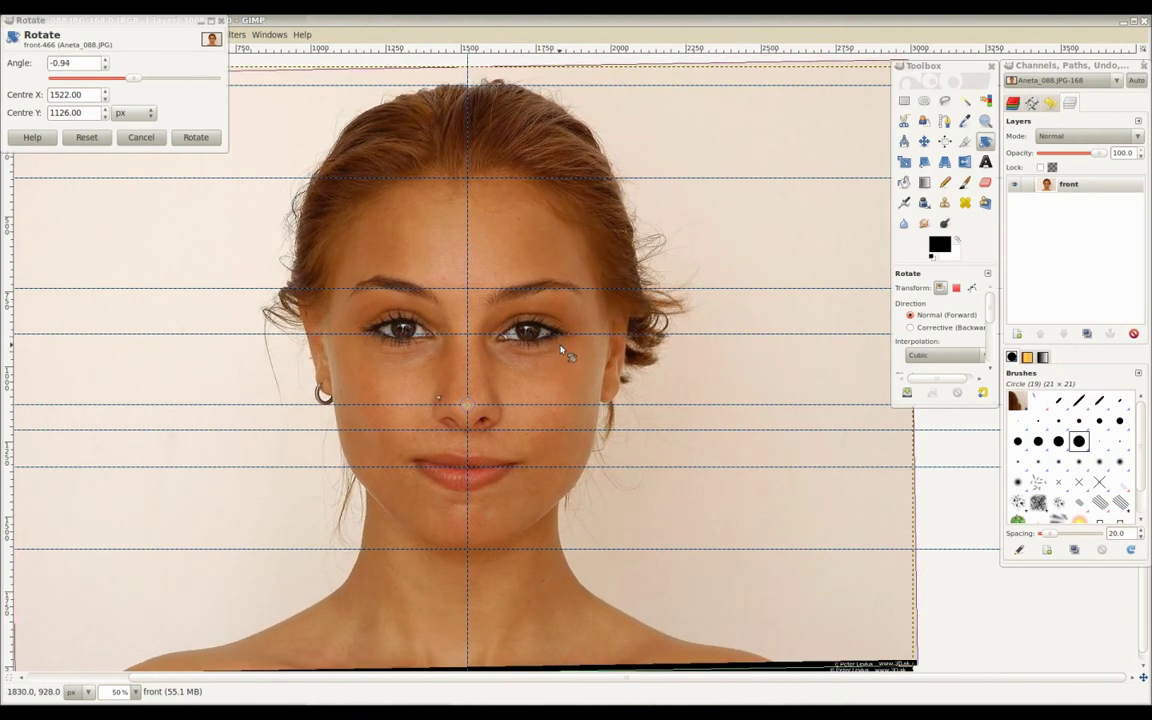
click(196, 137)
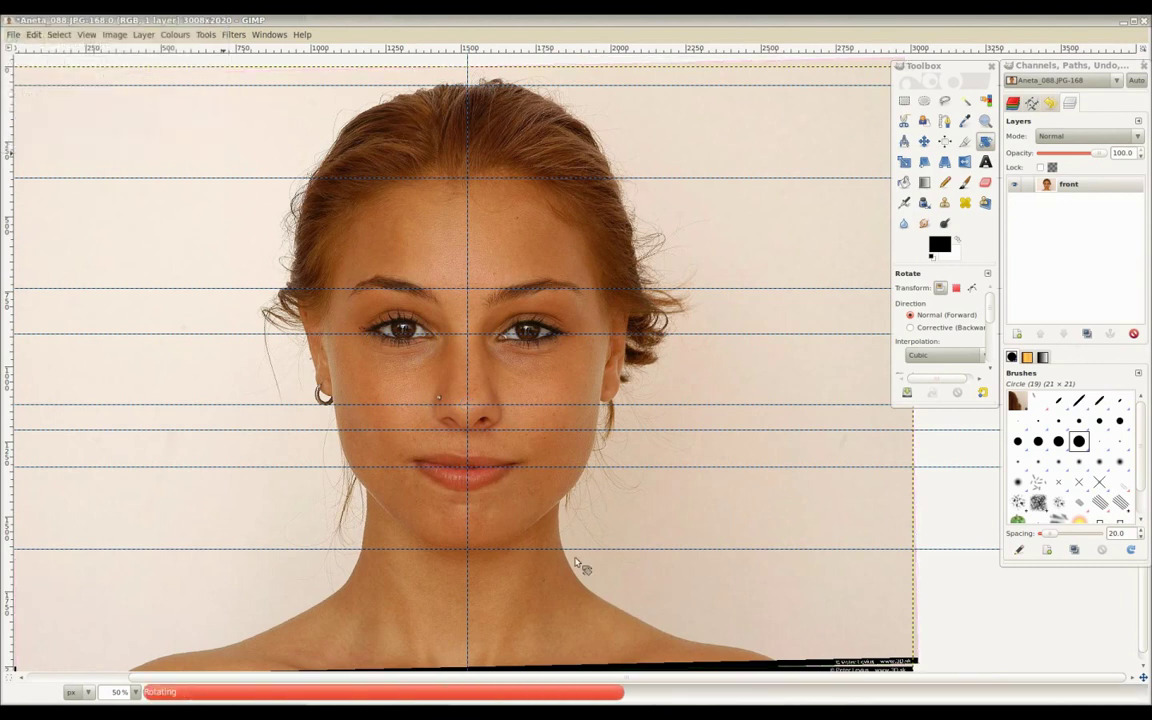
Step: Move the eyebrow guide up onto the brows and nudge the eye-level guide lower
key(m)
mouse_move(625, 405)
mouse_down()
mouse_move(632, 293)
mouse_move(609, 352)
mouse_up()
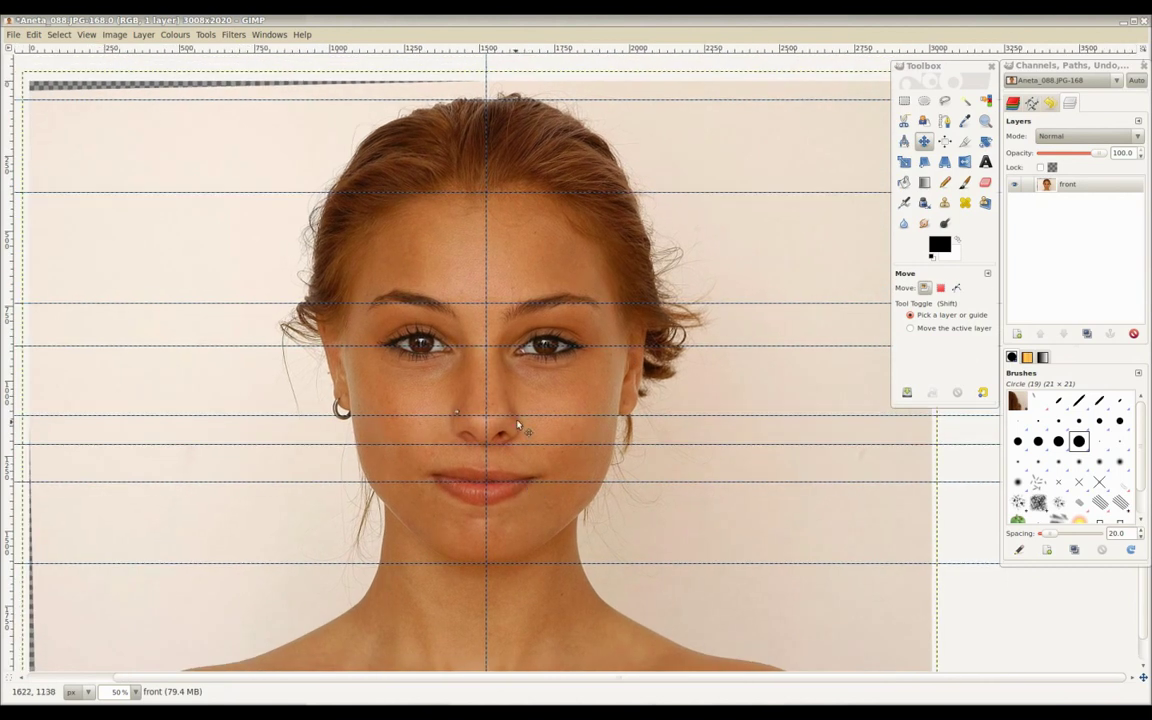
key(1)
drag(590, 338, 592, 340)
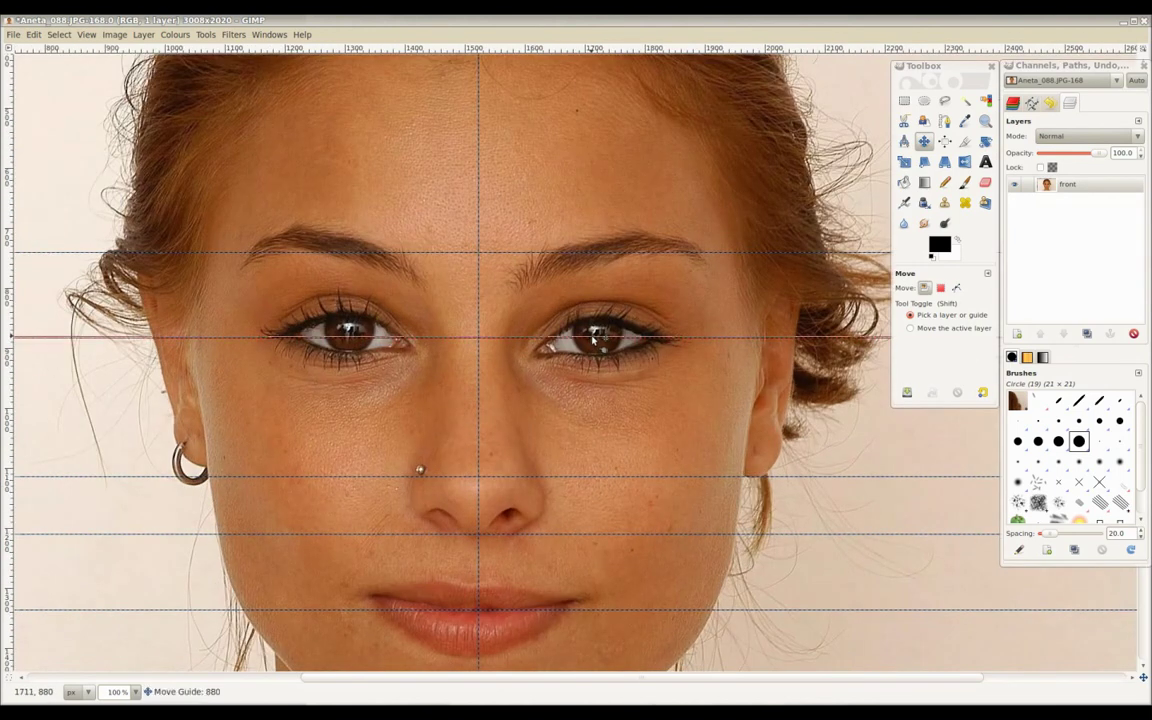
Step: Apply a second small rotation and fine-tune the eye-level guide position
key(shift+r)
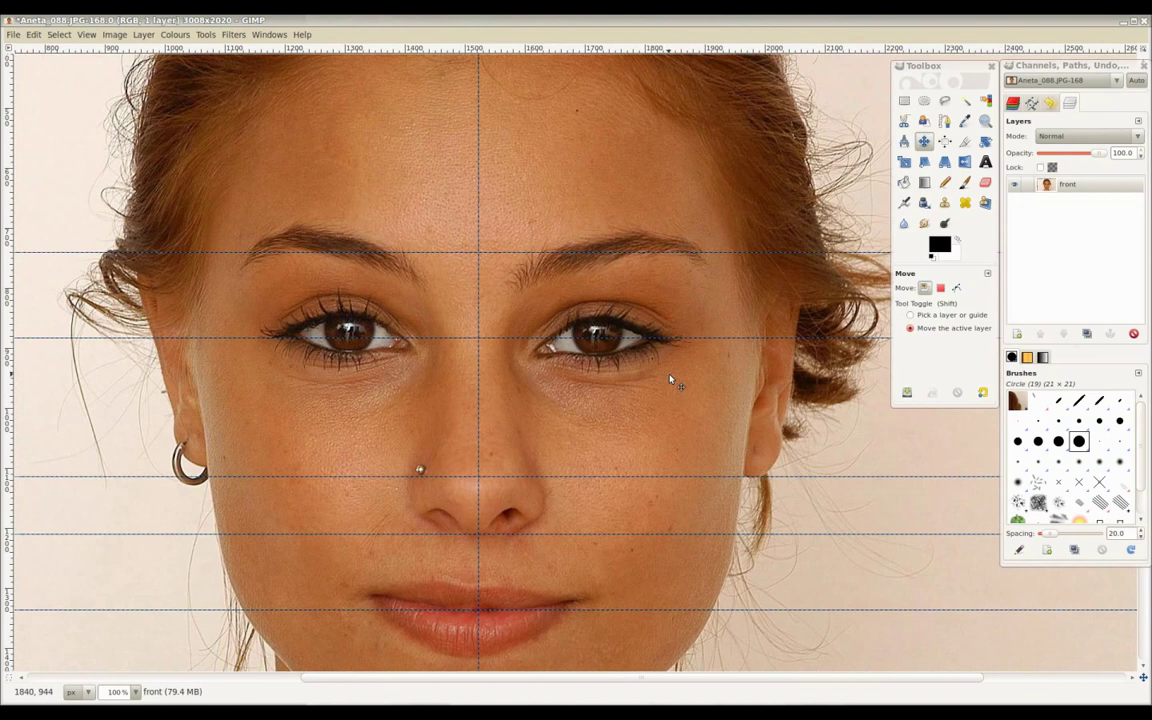
drag(669, 379, 601, 369)
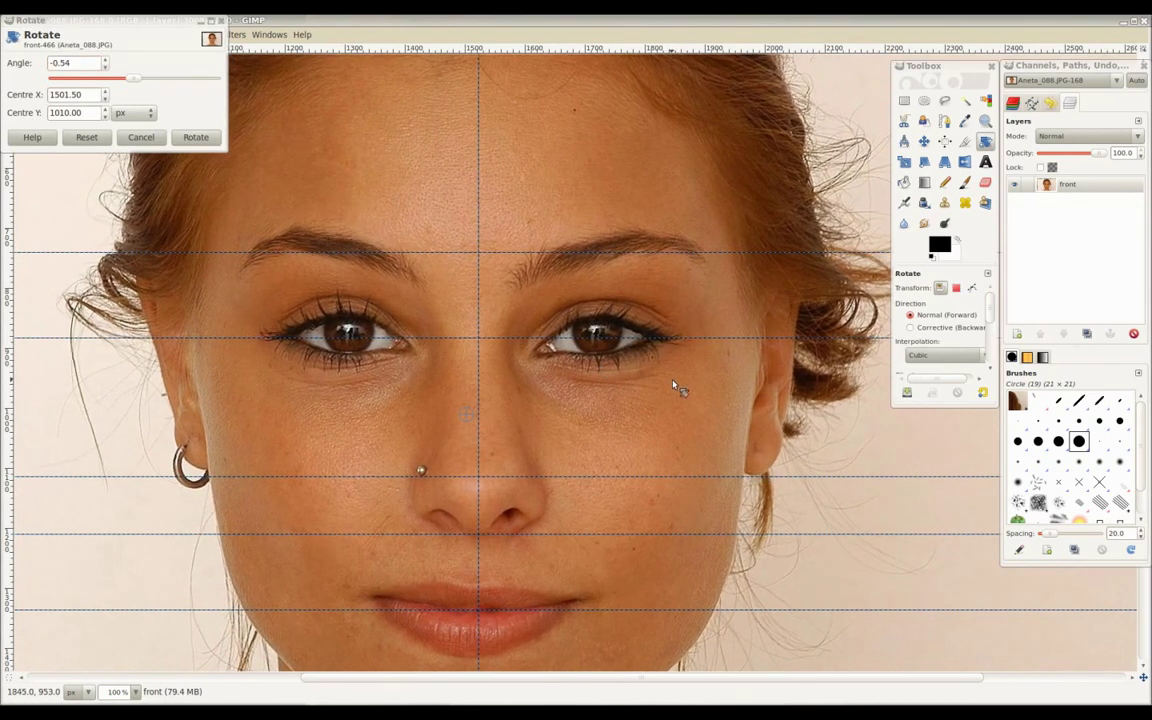
click(196, 137)
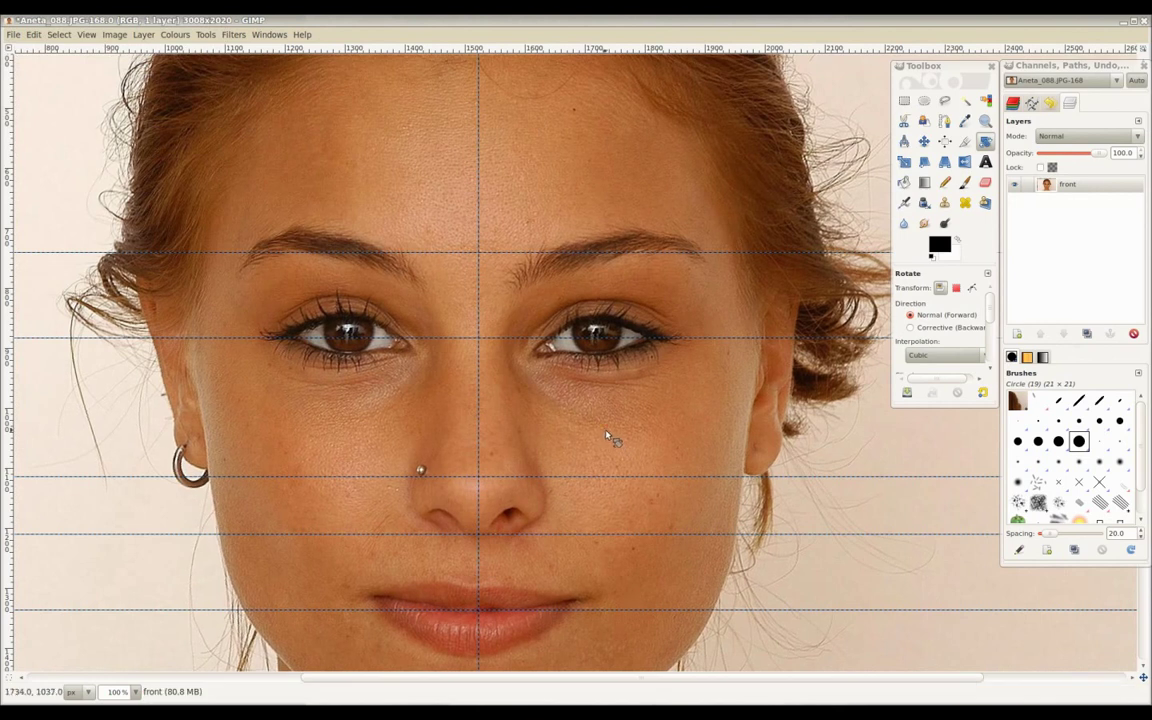
key(m)
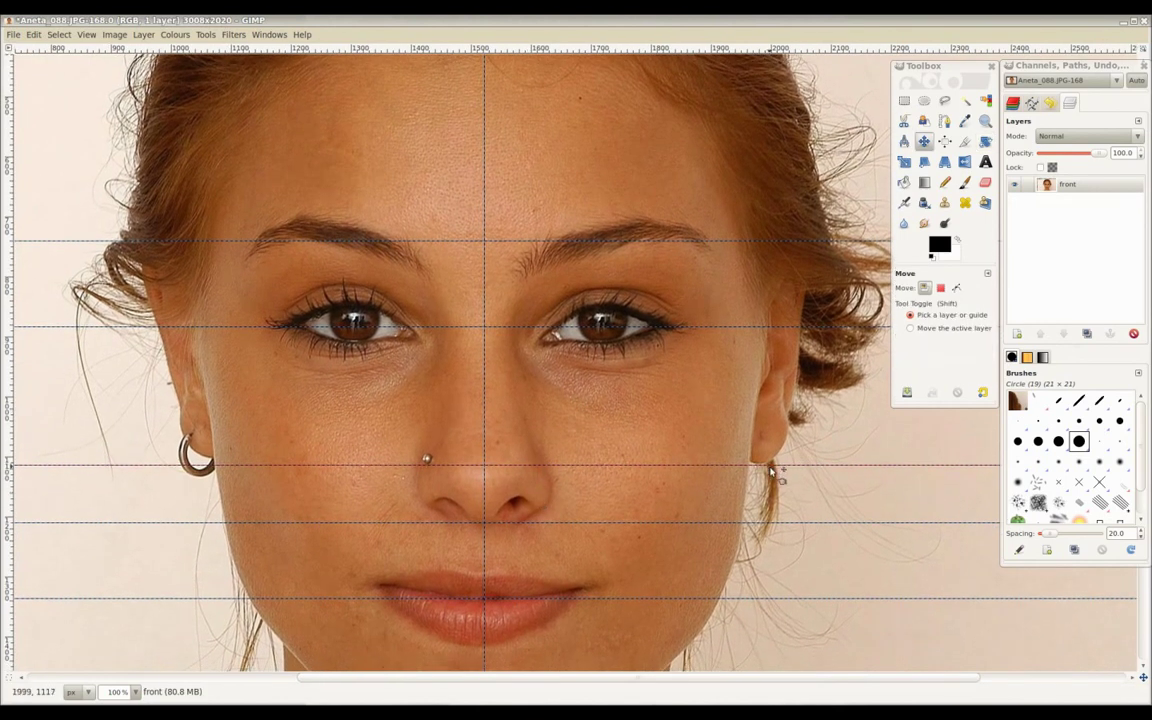
drag(698, 326, 688, 328)
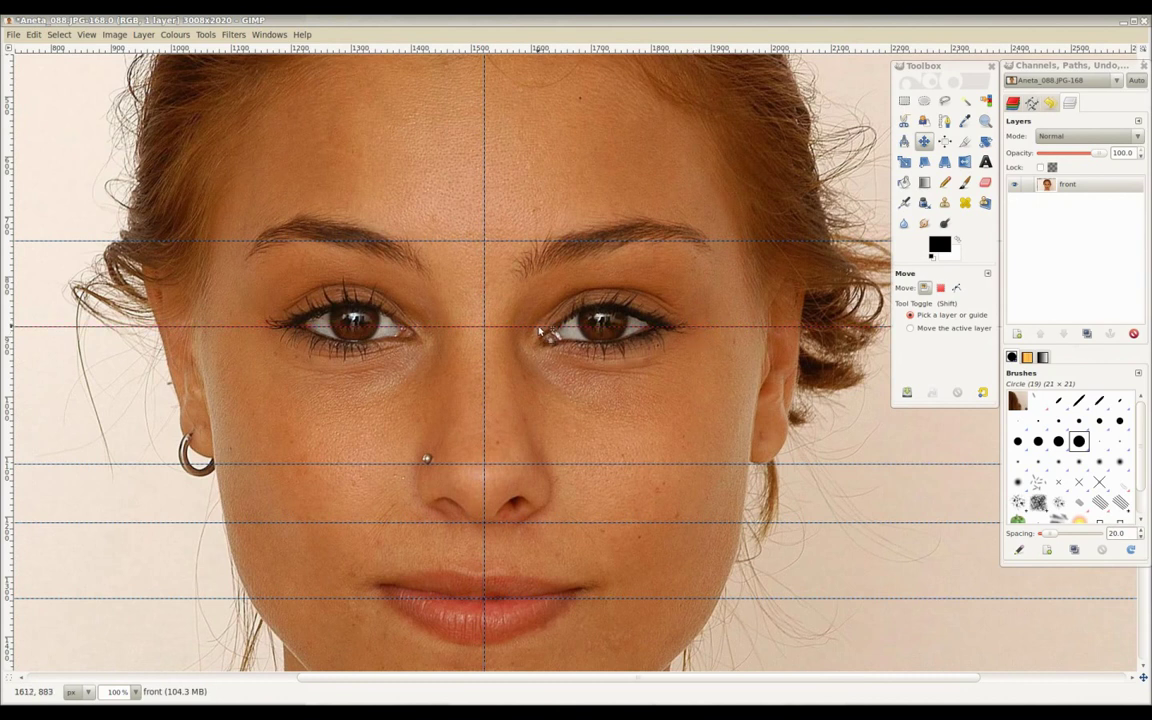
Step: Resize the canvas width to 200%, giving 6016 × 2020 with transparent space on the right
scroll(540, 330, down, 3)
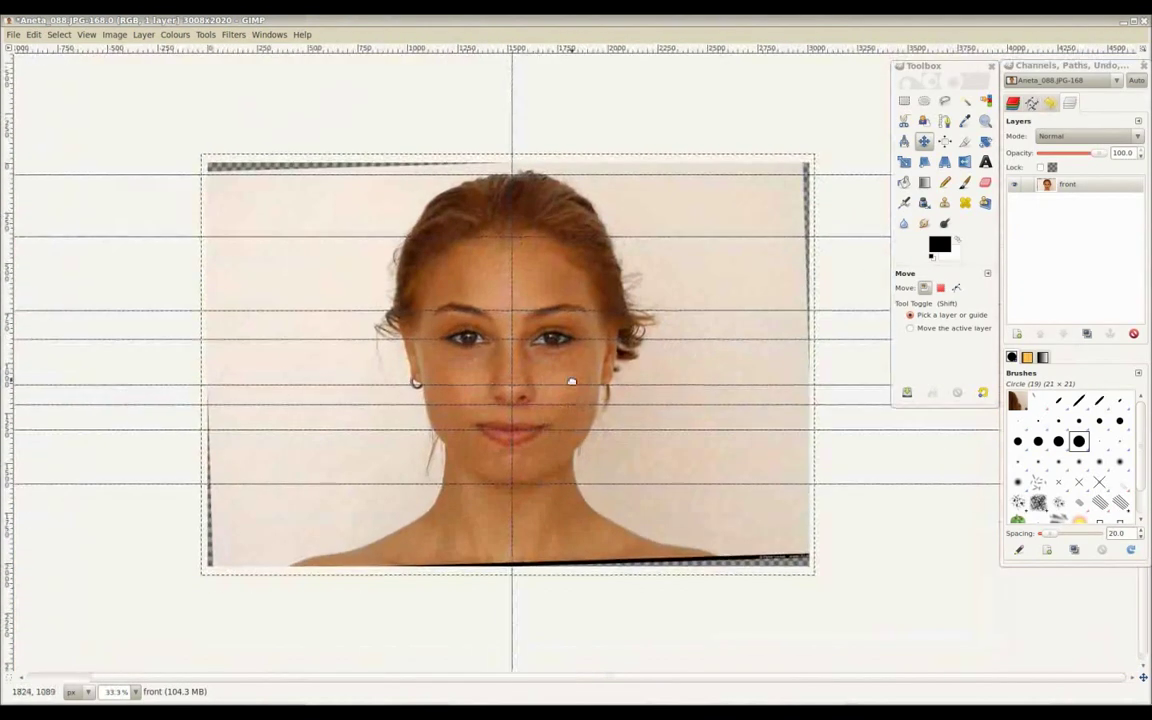
drag(579, 406, 488, 404)
click(114, 34)
click(124, 93)
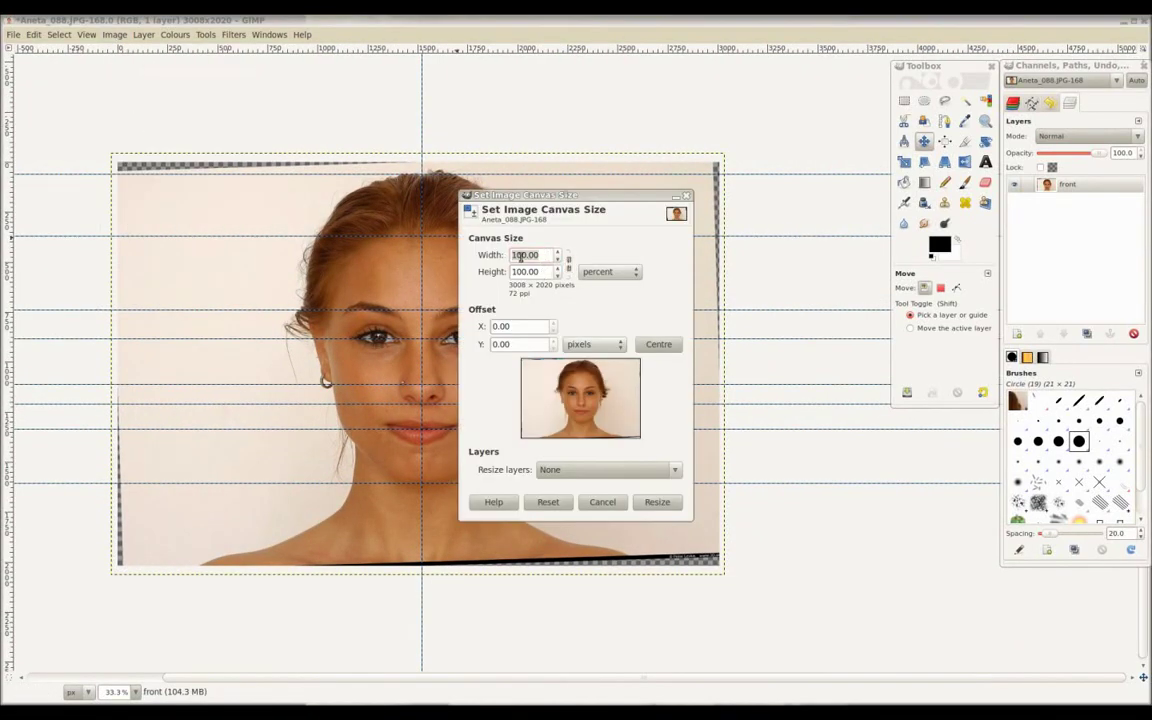
text(00)
key(Tab)
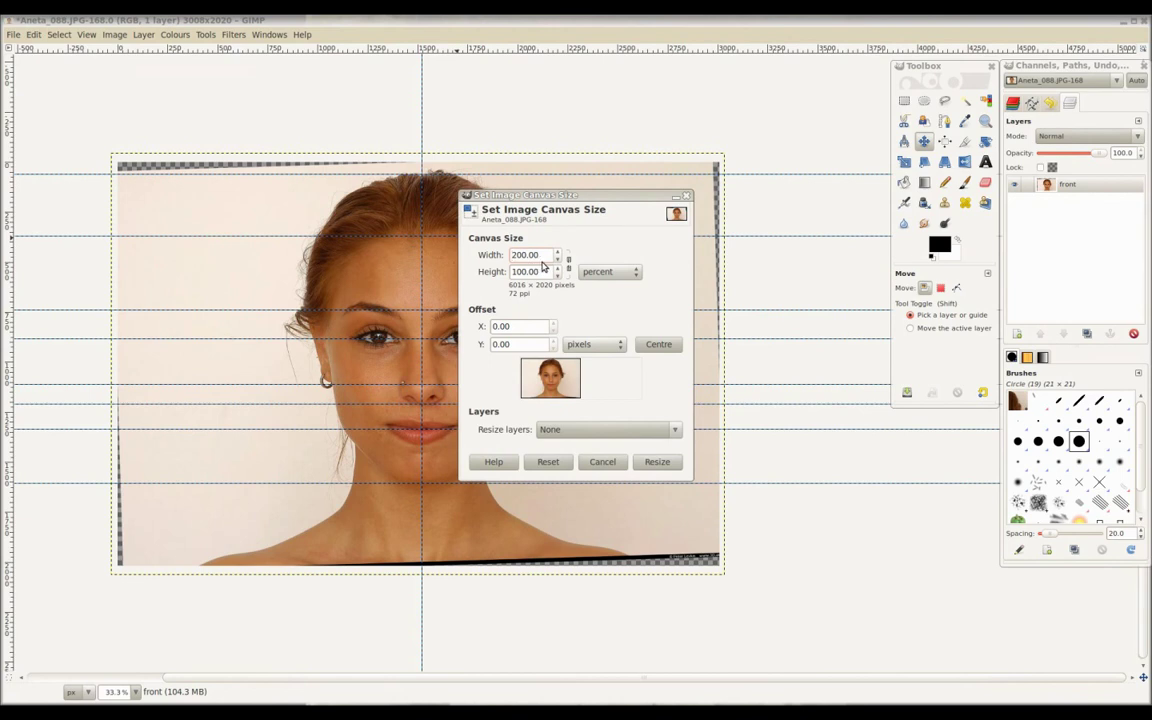
click(657, 461)
scroll(650, 463, right, 5)
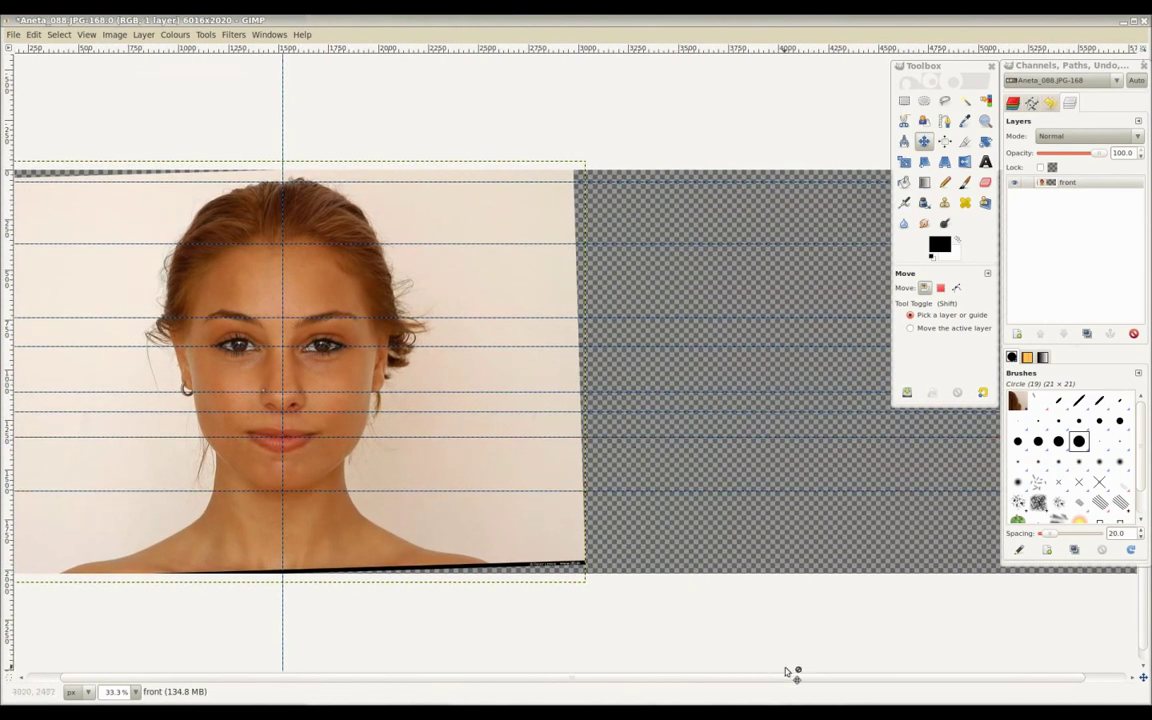
Step: Open Aneta_101.JPG, copy the whole profile photo, and close it
click(14, 35)
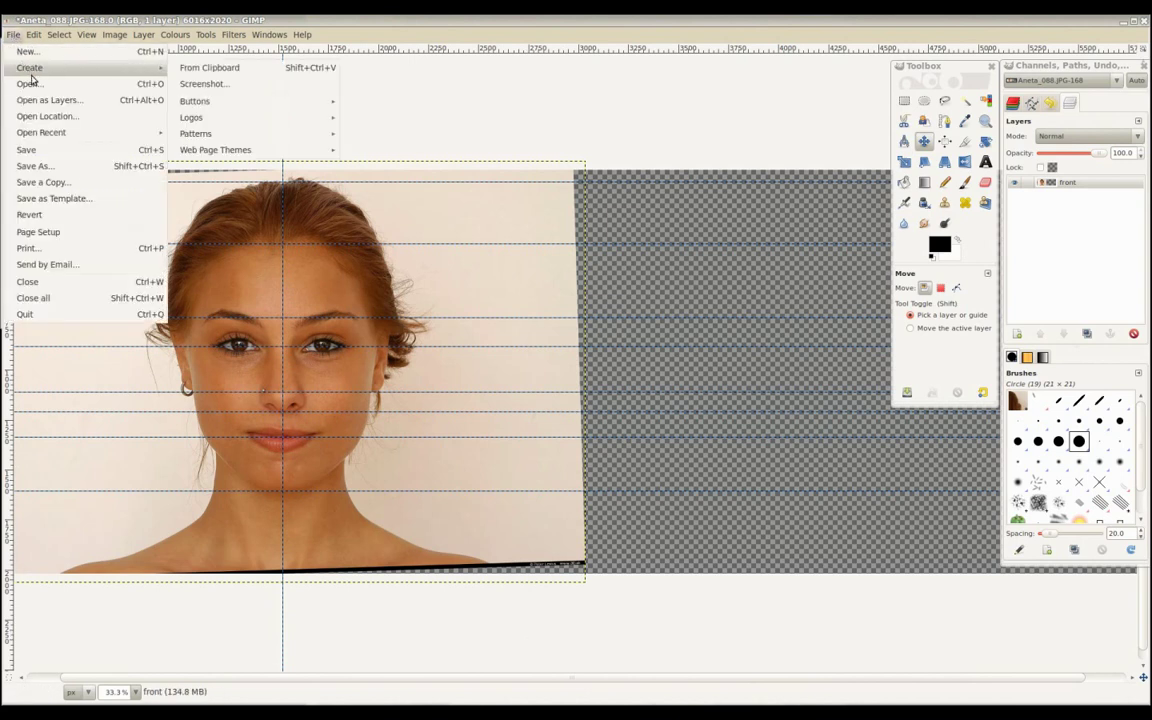
click(31, 82)
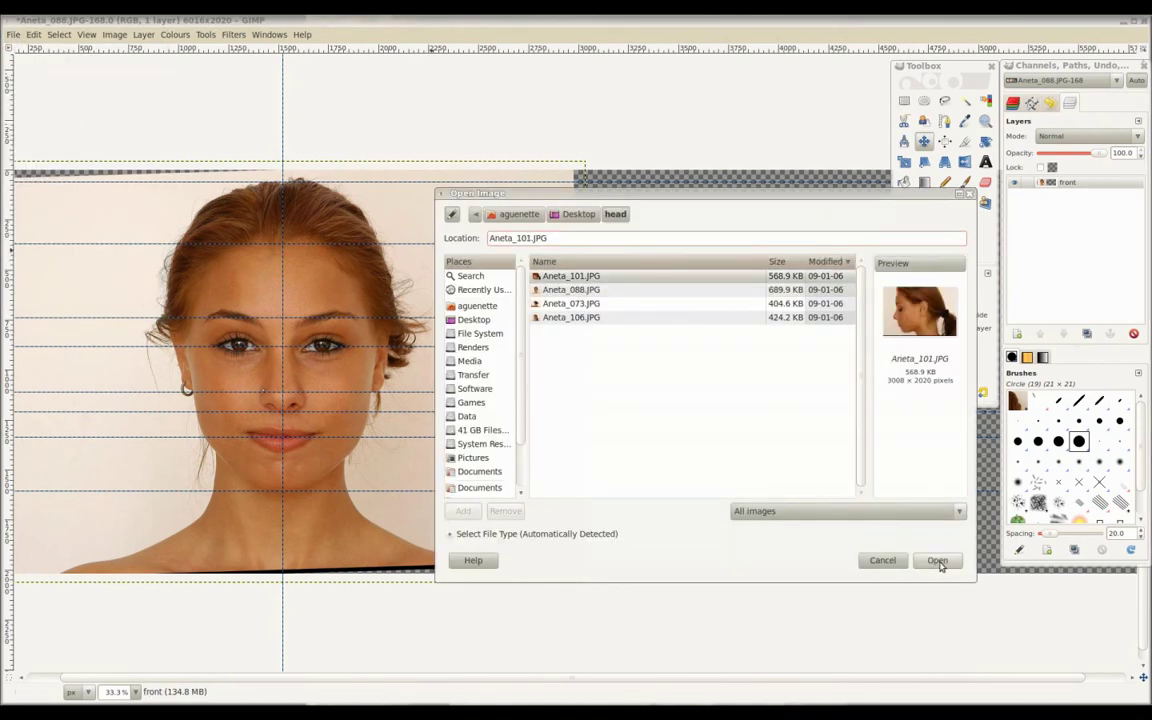
click(937, 561)
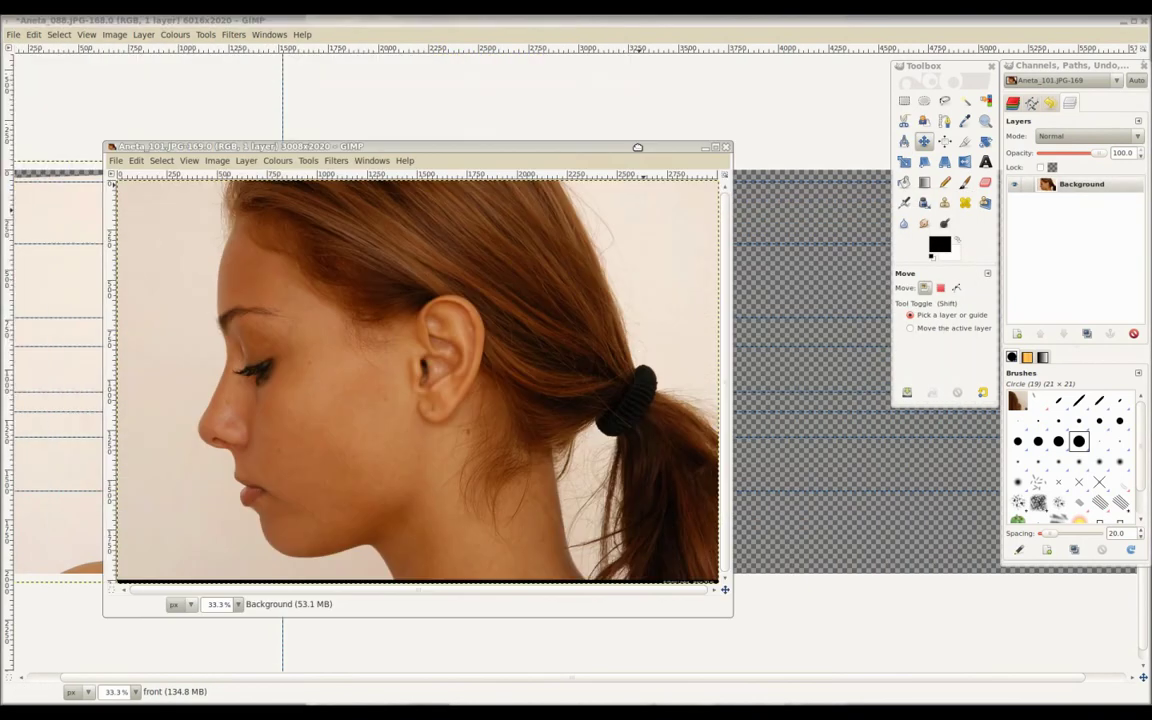
click(140, 166)
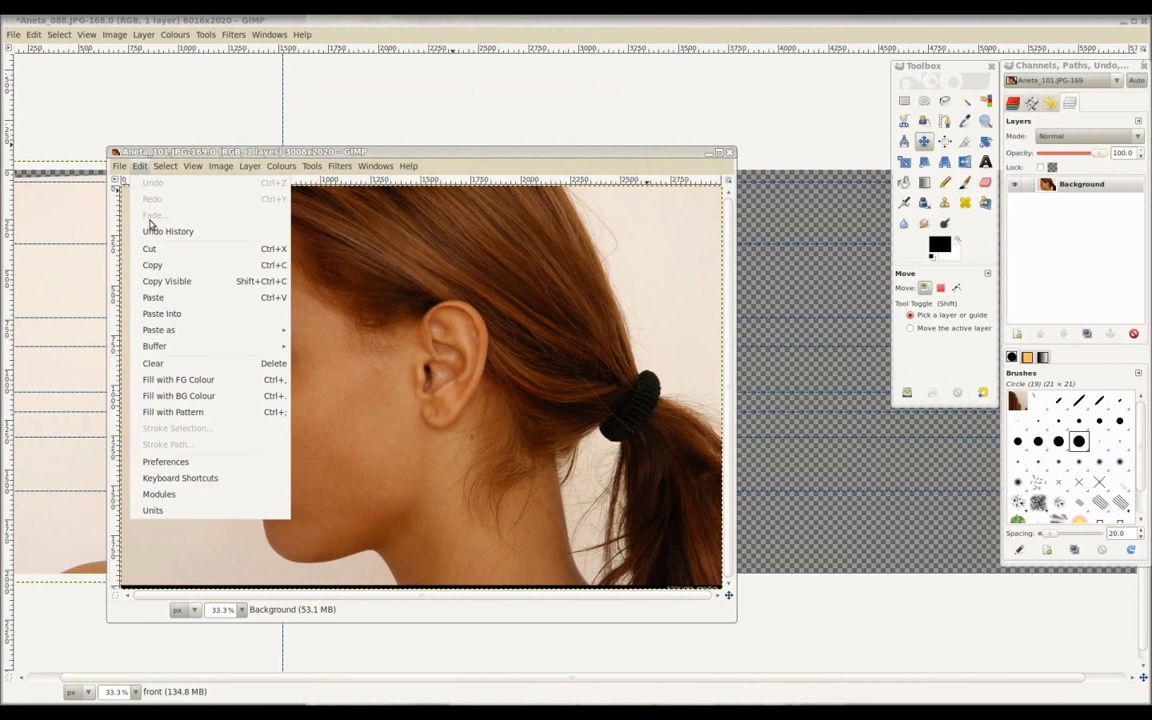
click(152, 265)
click(729, 152)
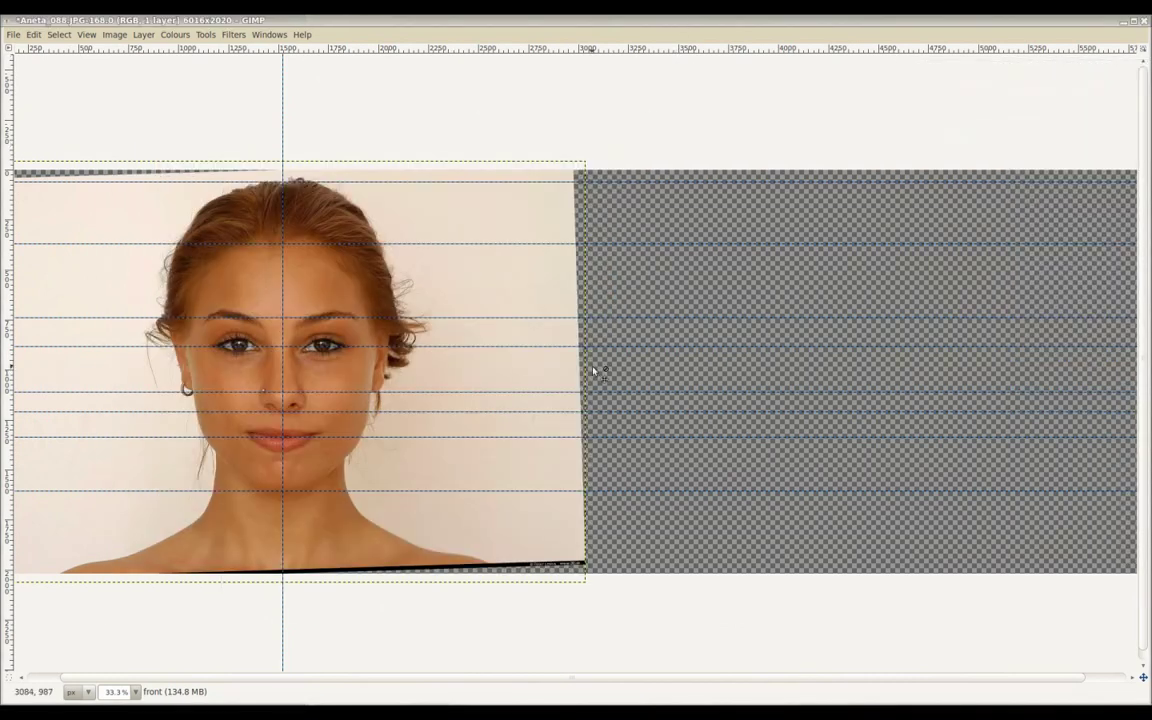
Step: Paste the profile as a new layer named side and move it right of the front face
click(33, 37)
click(69, 165)
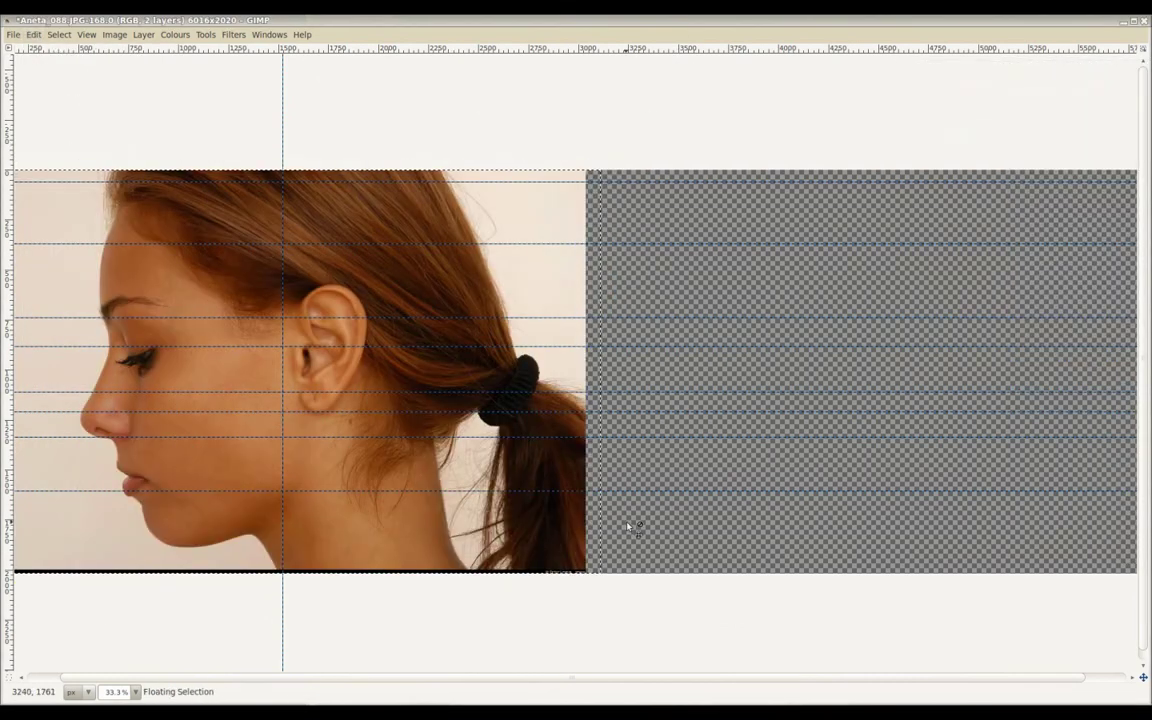
key(Tab)
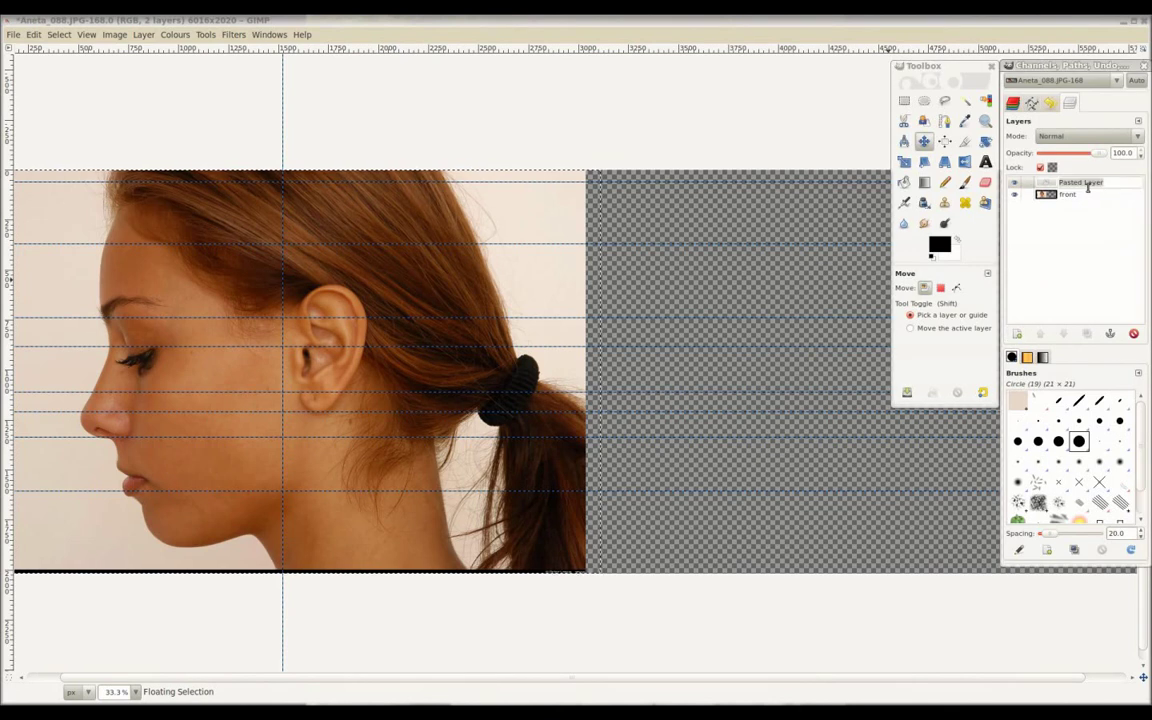
text(ide)
key(Return)
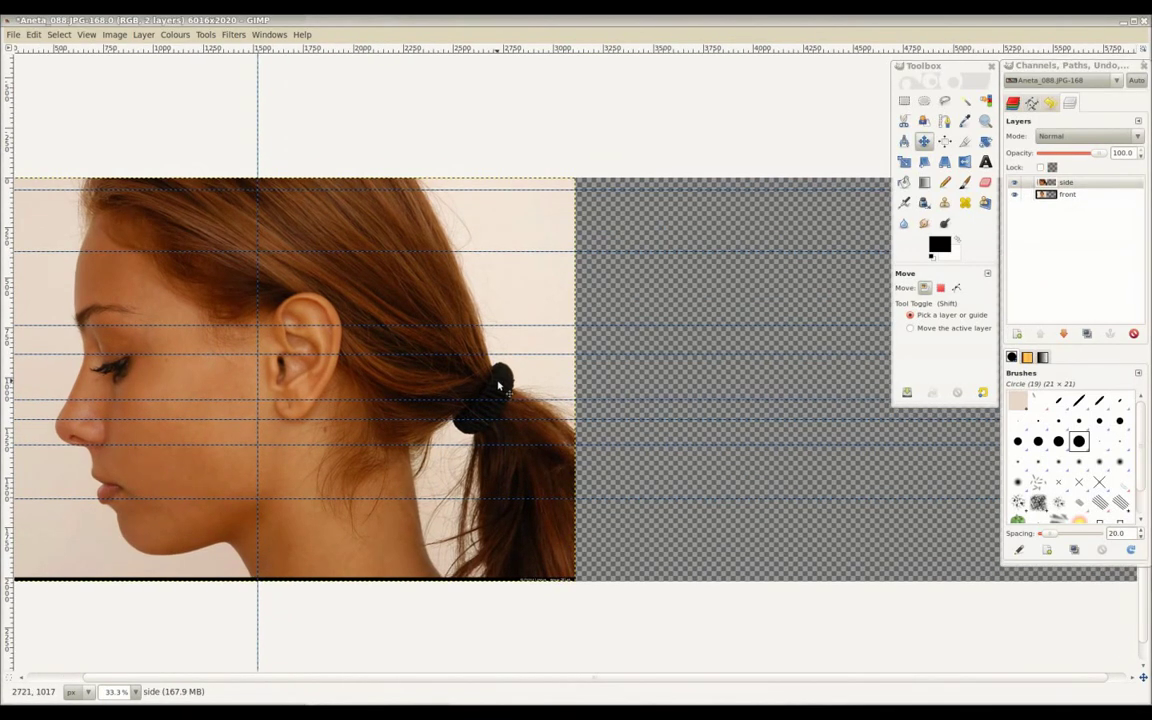
drag(500, 383, 917, 405)
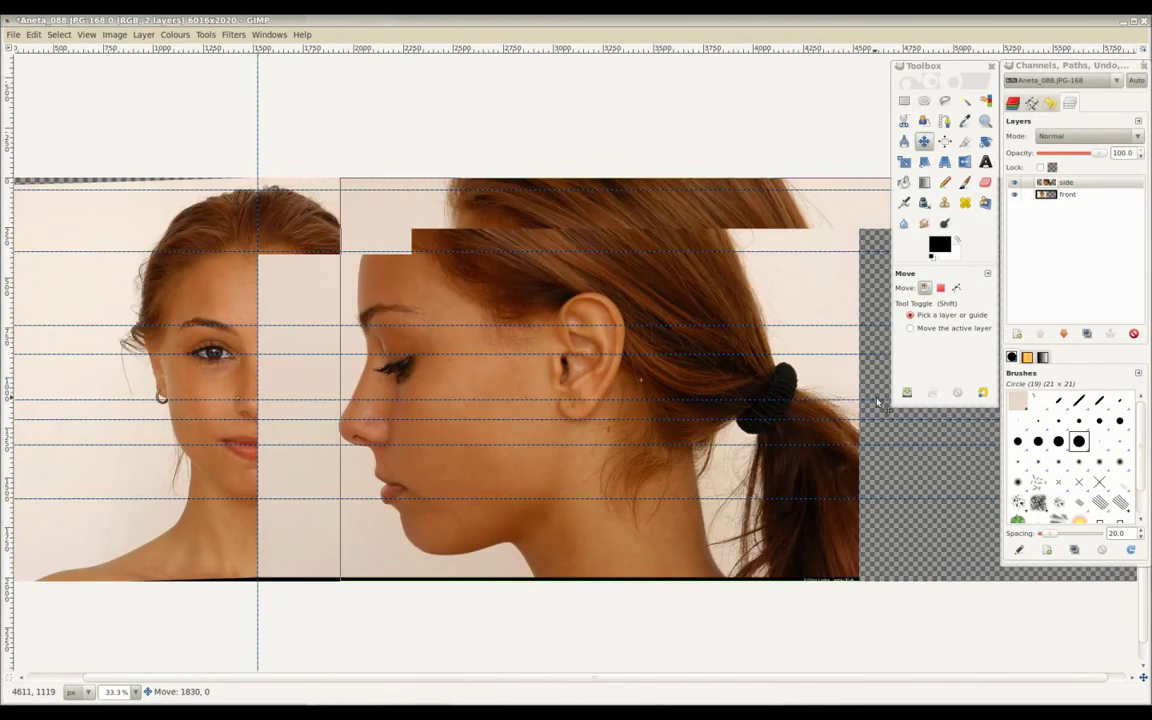
scroll(728, 484, right, 2)
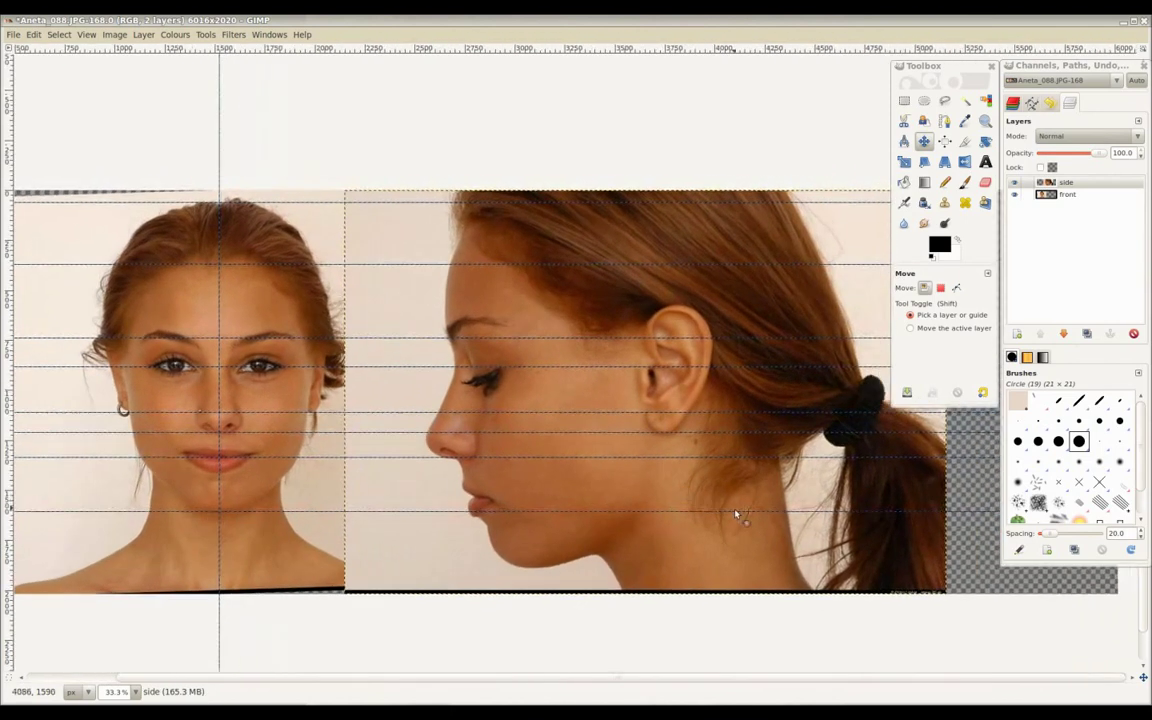
key(shift+t)
Step: Scale the side layer down to 2155 × 1447 so its face matches the front portrait
drag(843, 201, 784, 242)
mouse_move(522, 417)
mouse_down()
mouse_move(537, 403)
mouse_move(538, 413)
mouse_move(519, 400)
mouse_up()
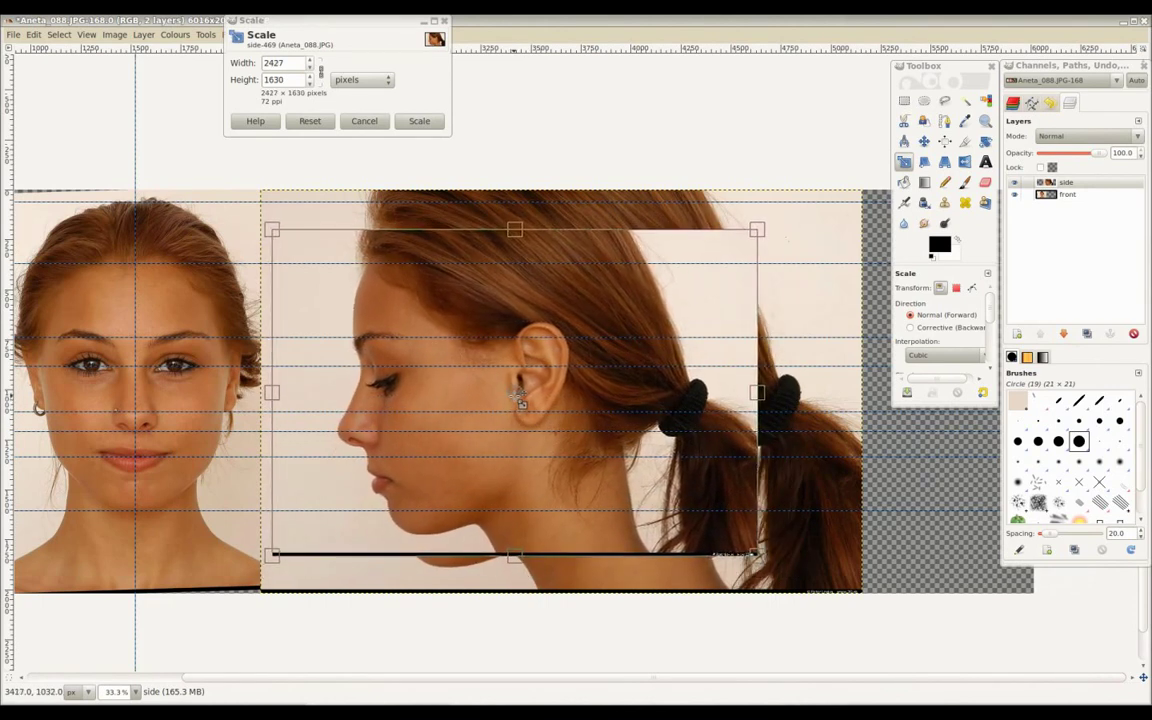
drag(758, 230, 733, 249)
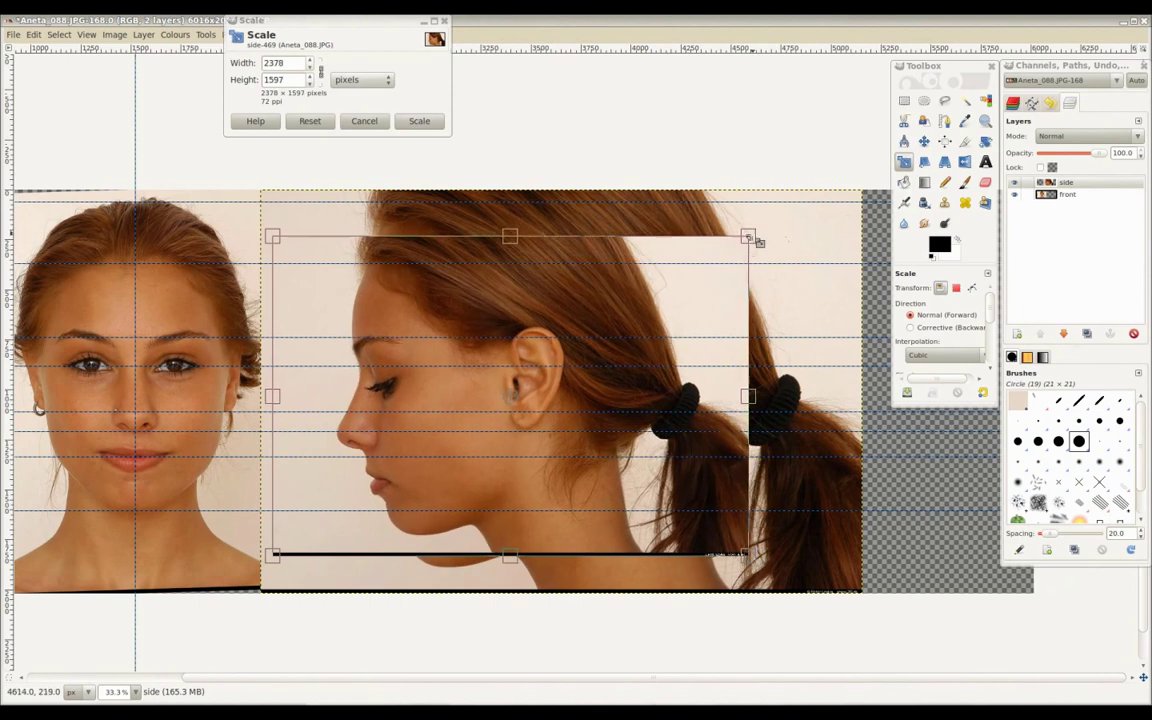
mouse_move(506, 406)
mouse_down()
mouse_move(543, 399)
mouse_move(505, 396)
mouse_up()
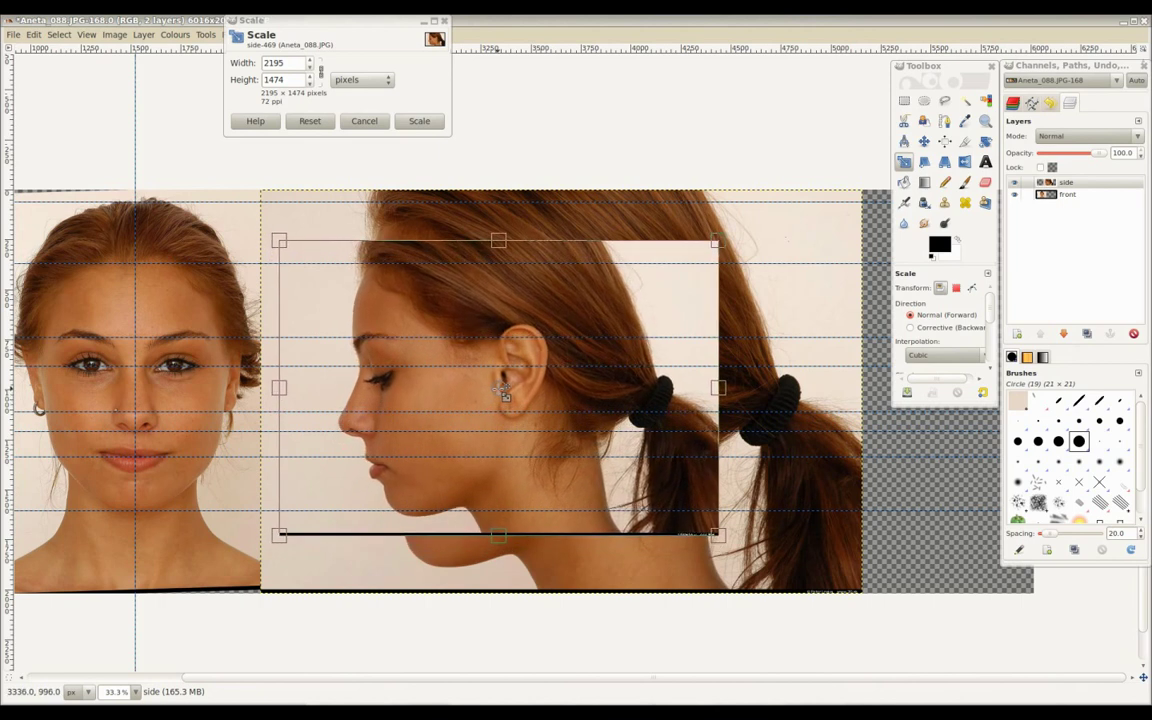
drag(724, 538, 718, 531)
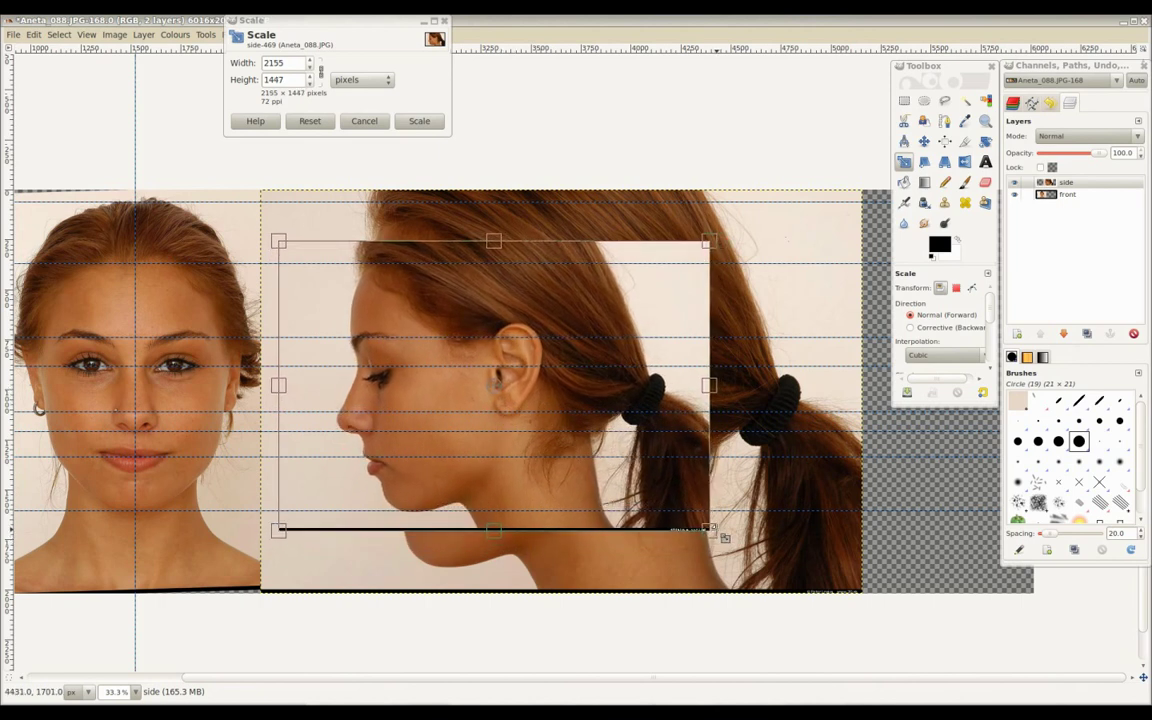
scroll(725, 538, left, 3)
scroll(724, 356, left, 3)
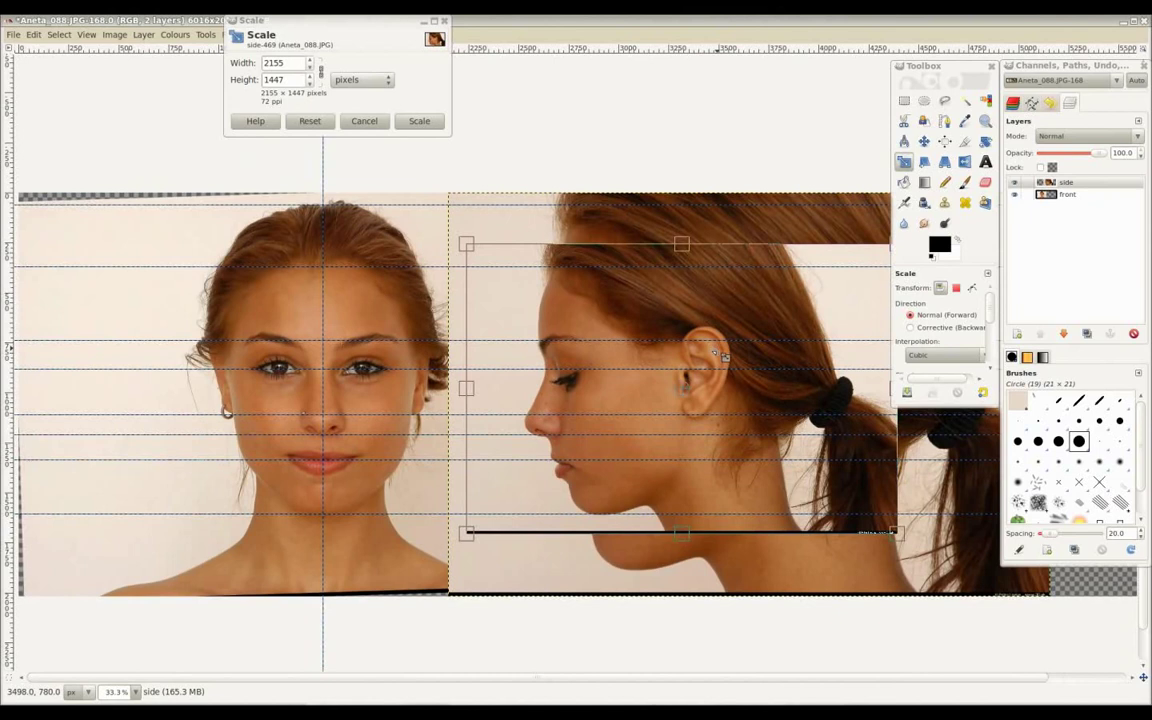
drag(690, 396, 688, 393)
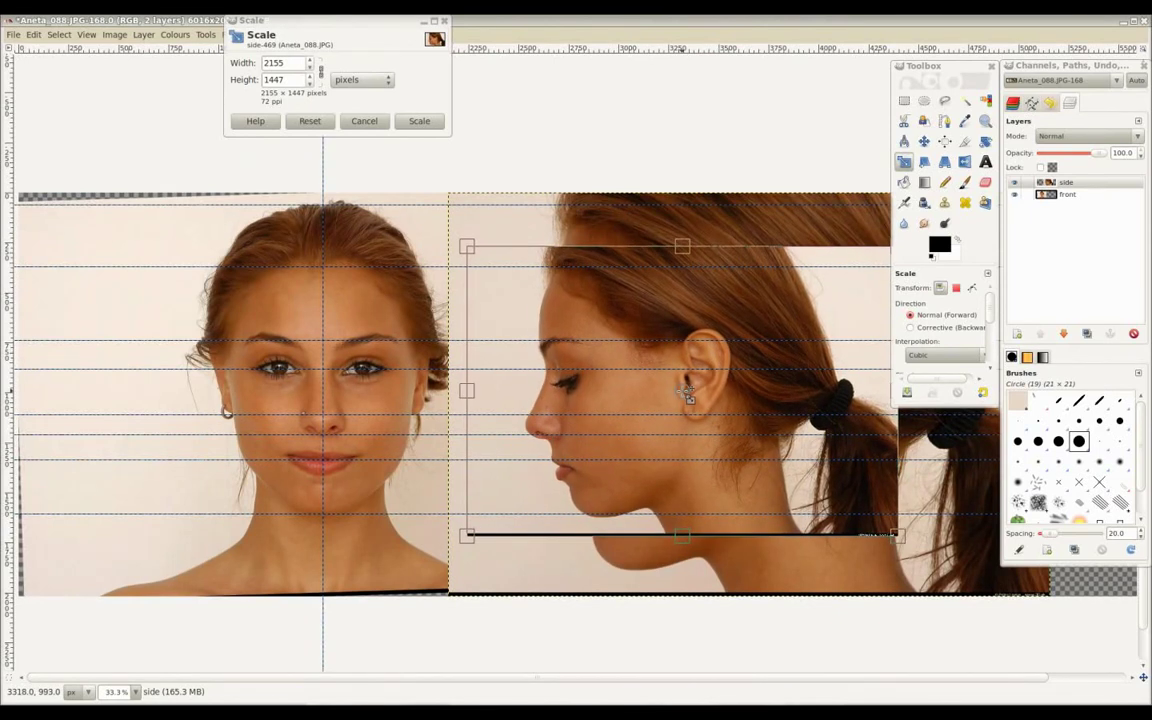
scroll(655, 383, right, 1)
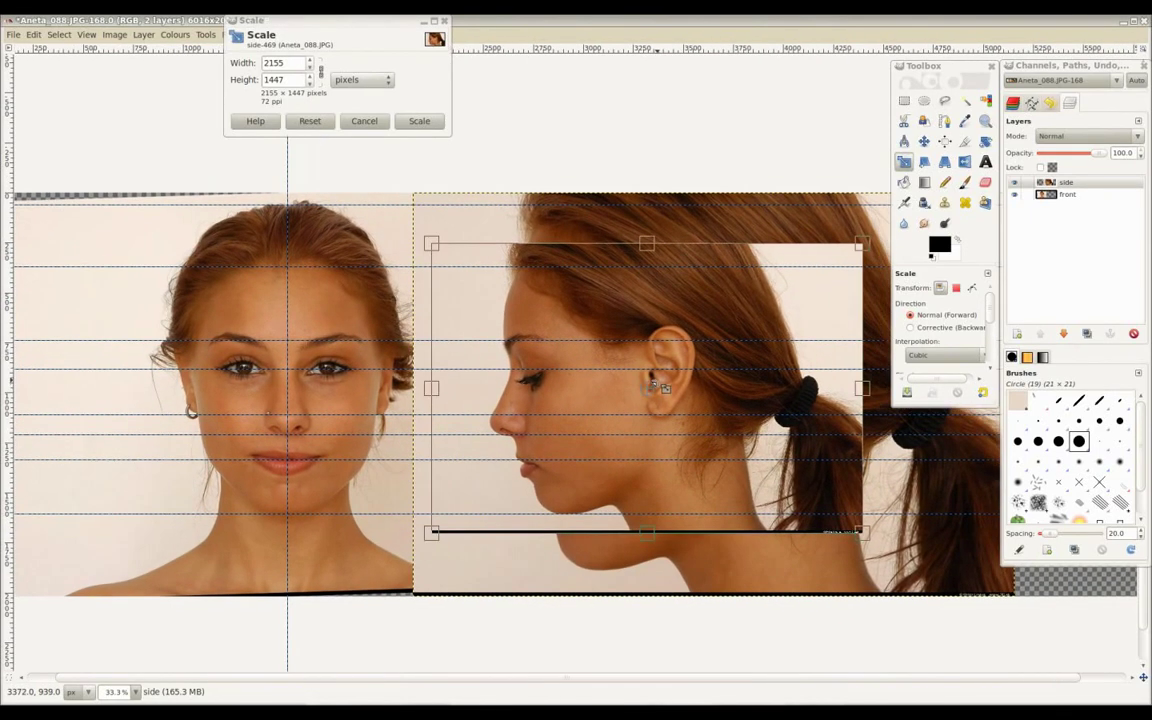
scroll(655, 383, right, 1)
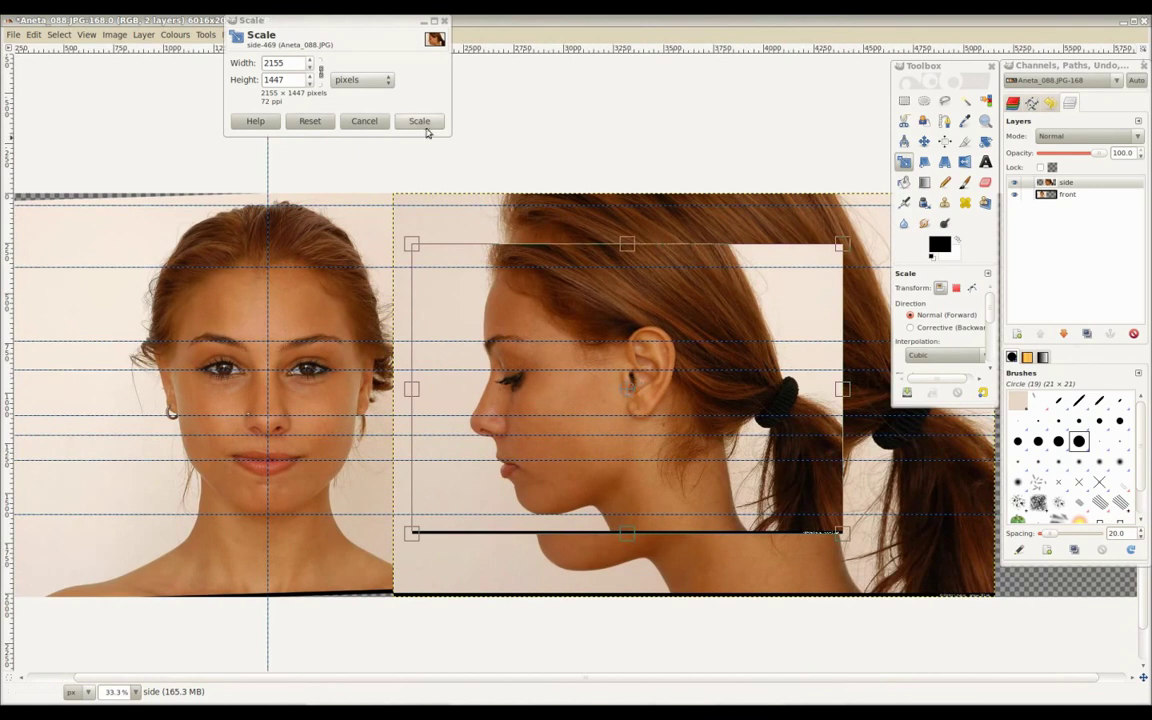
click(419, 121)
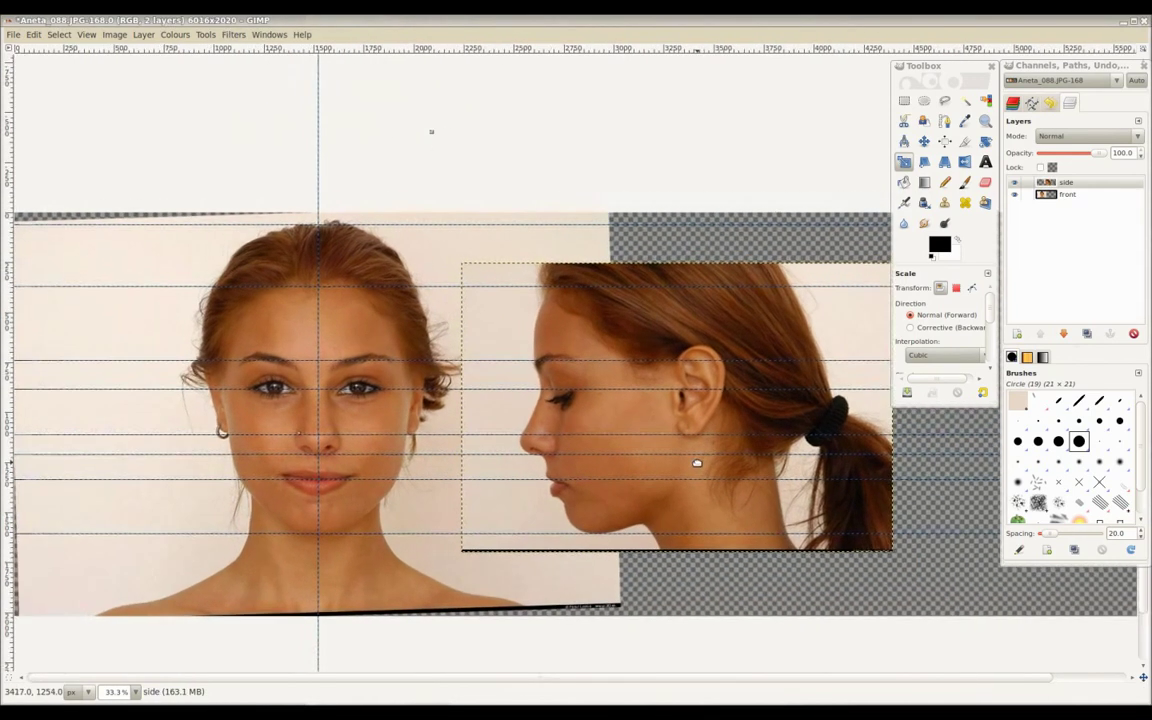
Step: Rotate the side layer by 1.32 degrees to level it with the guides
scroll(697, 463, left, 1)
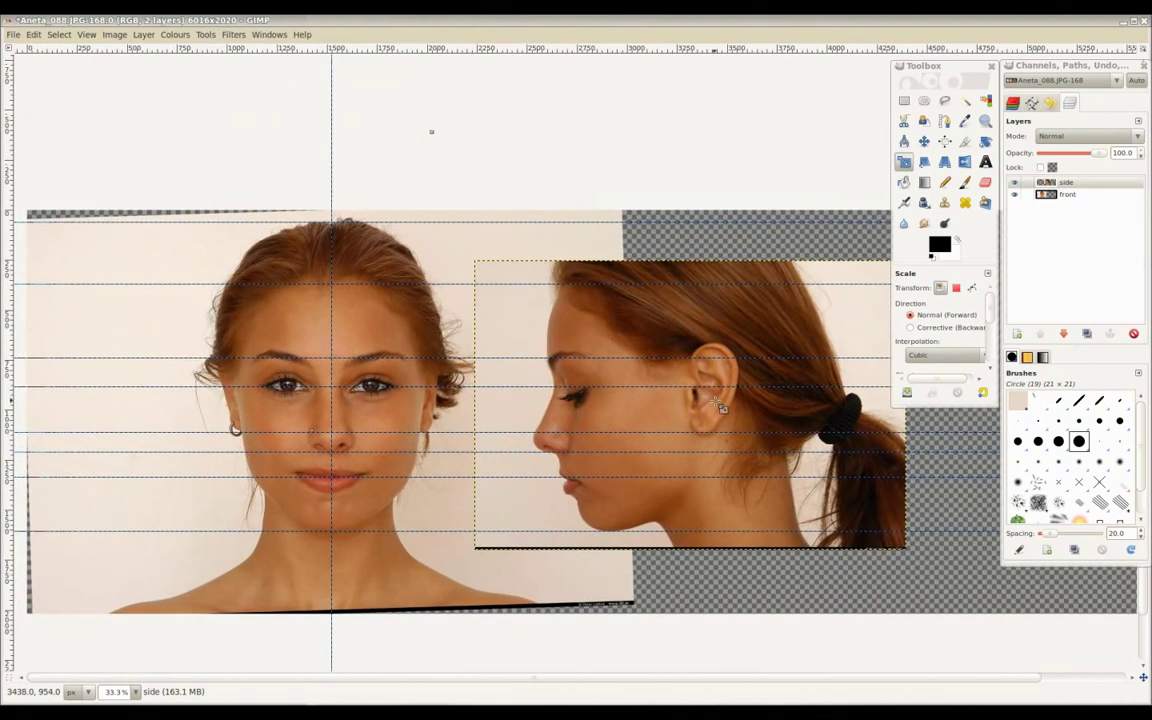
scroll(716, 408, right, 1)
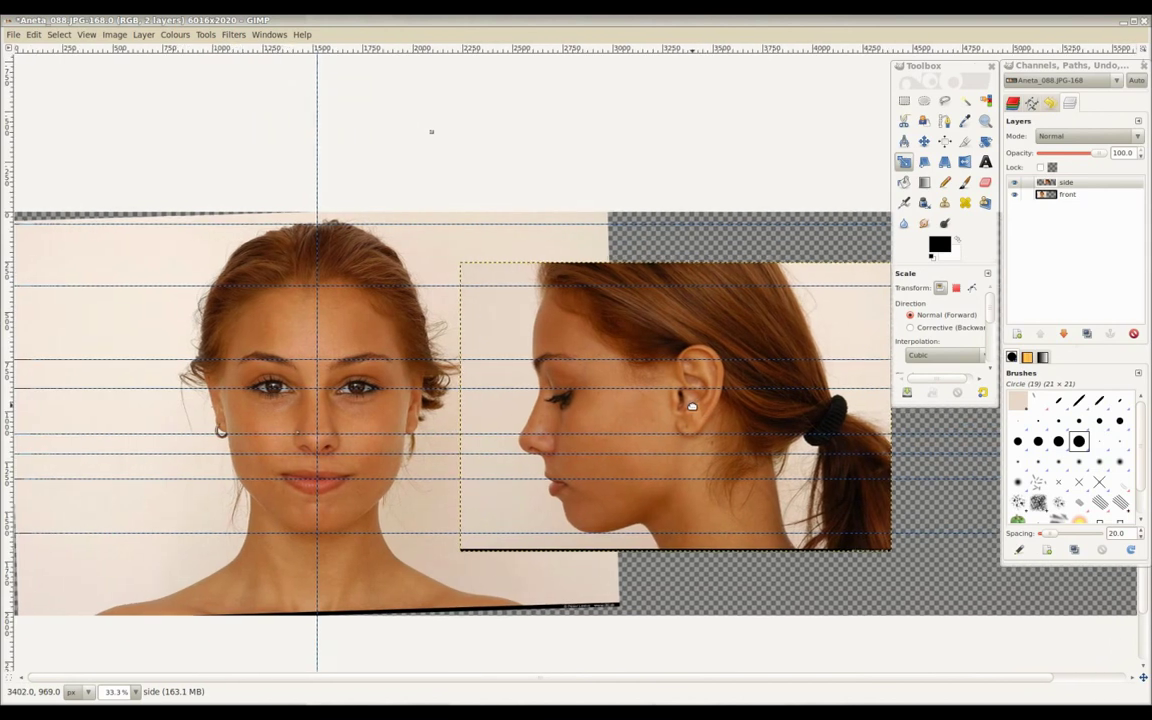
scroll(750, 415, right, 1)
key(shift+r)
click(783, 407)
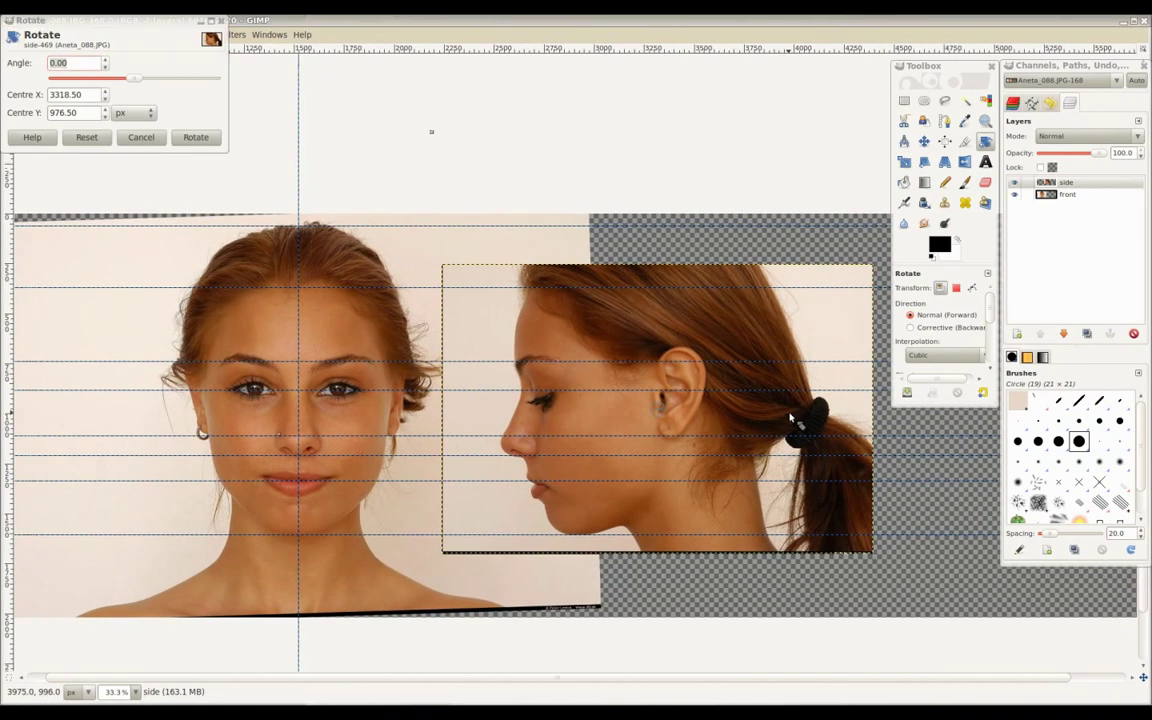
drag(783, 407, 791, 421)
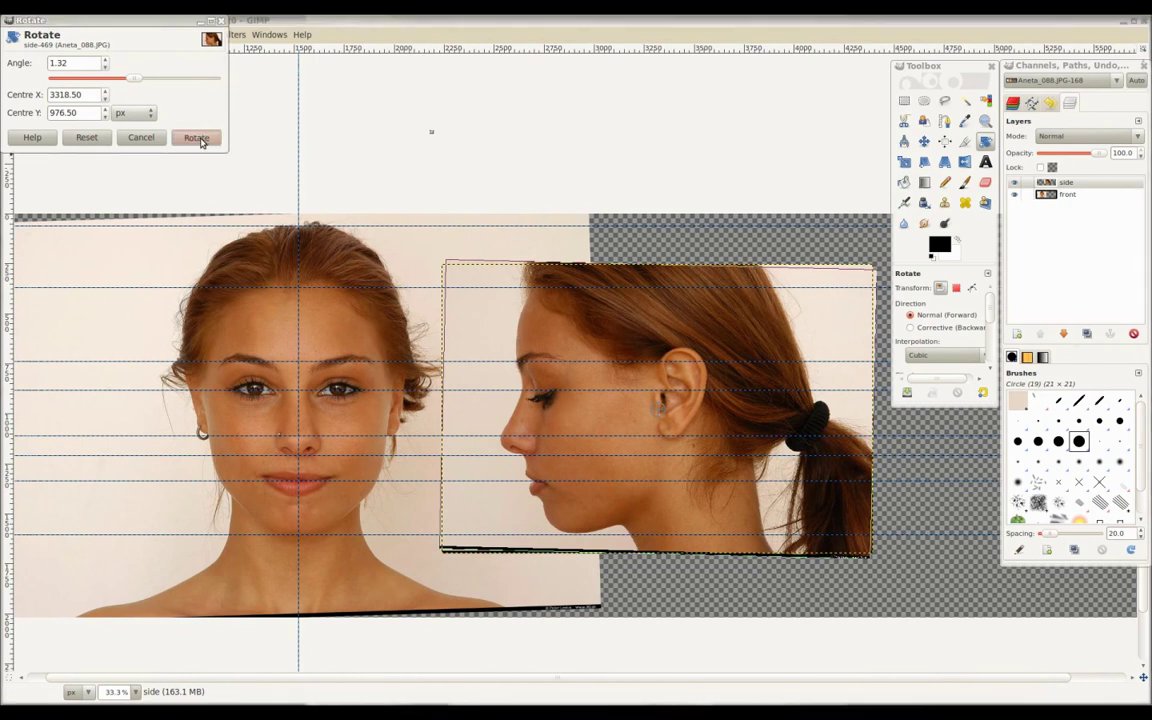
click(196, 137)
scroll(725, 465, up, 1)
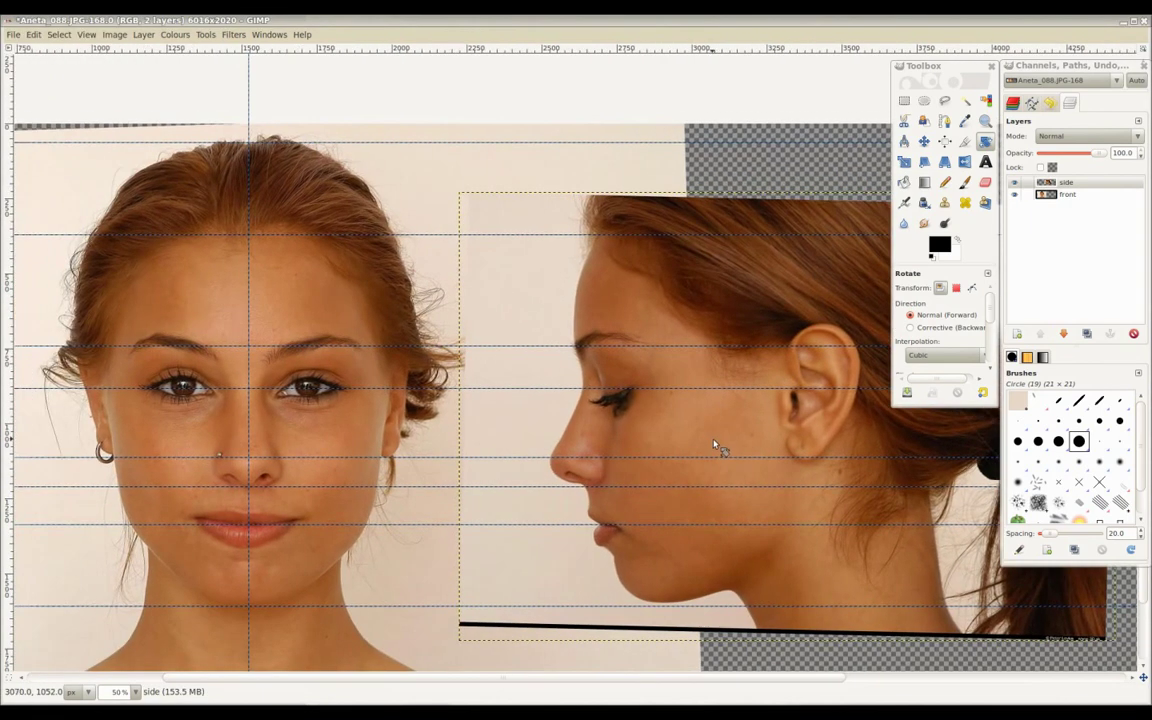
Step: Set the side layer to 67% opacity and slide it left over the front face
key(m)
drag(712, 438, 637, 438)
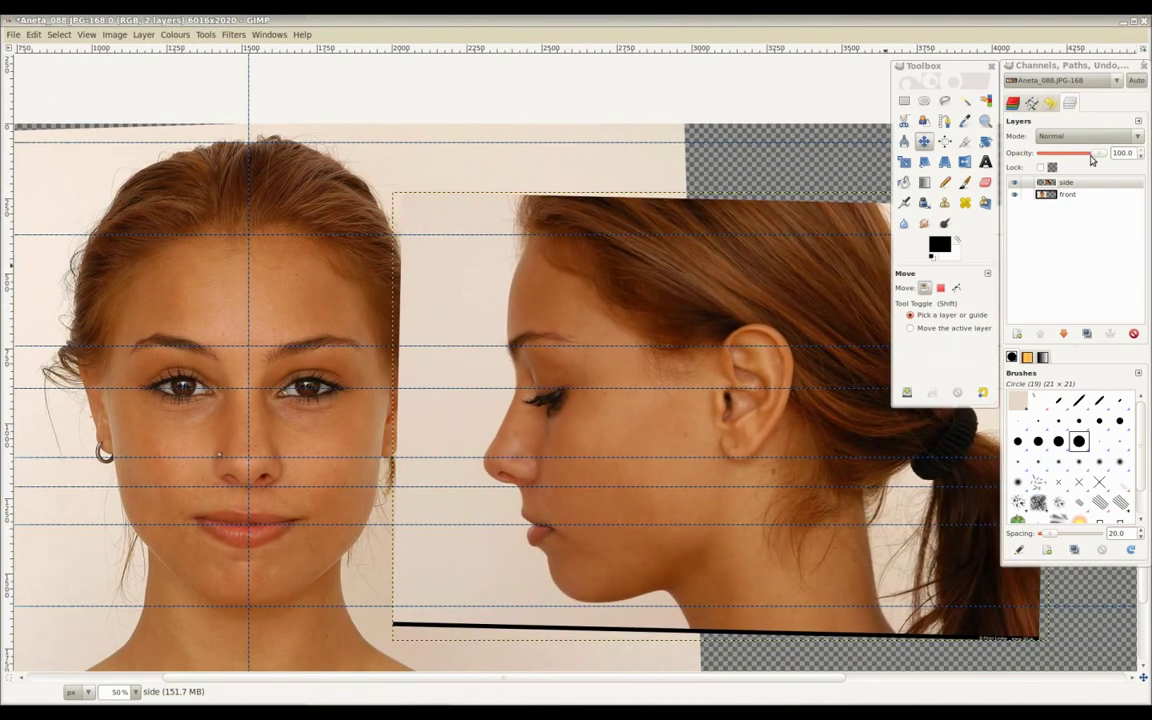
drag(1100, 153, 1070, 153)
scroll(707, 450, left, 2)
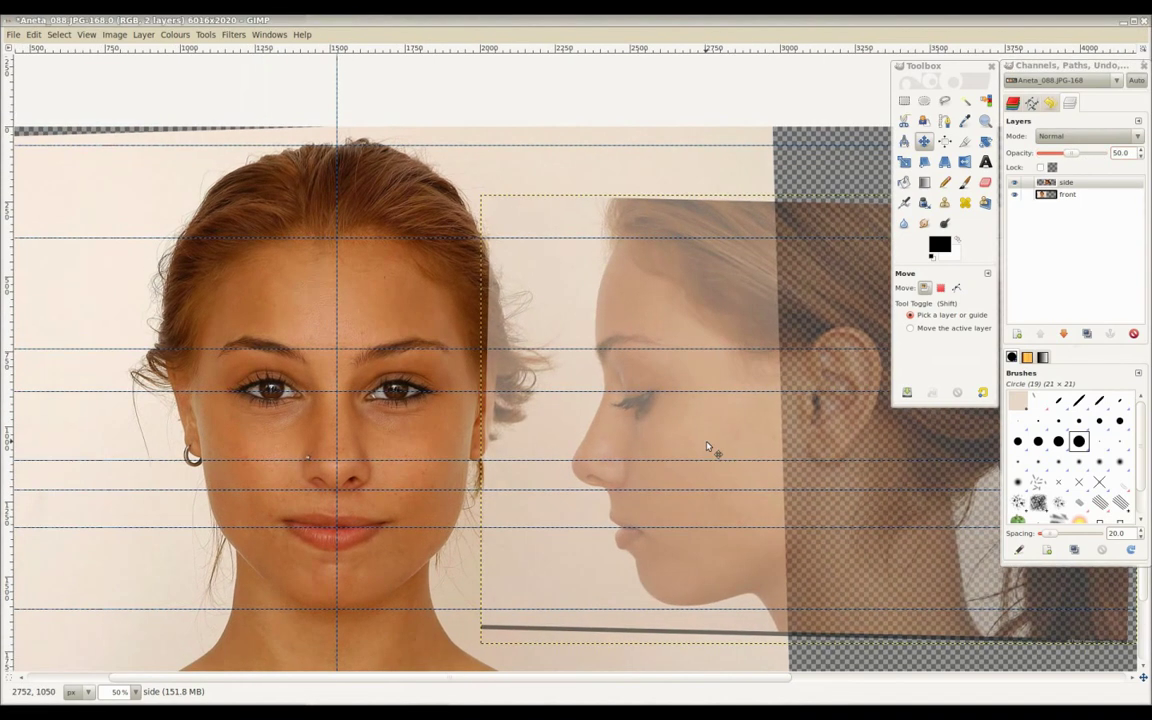
drag(707, 450, 454, 440)
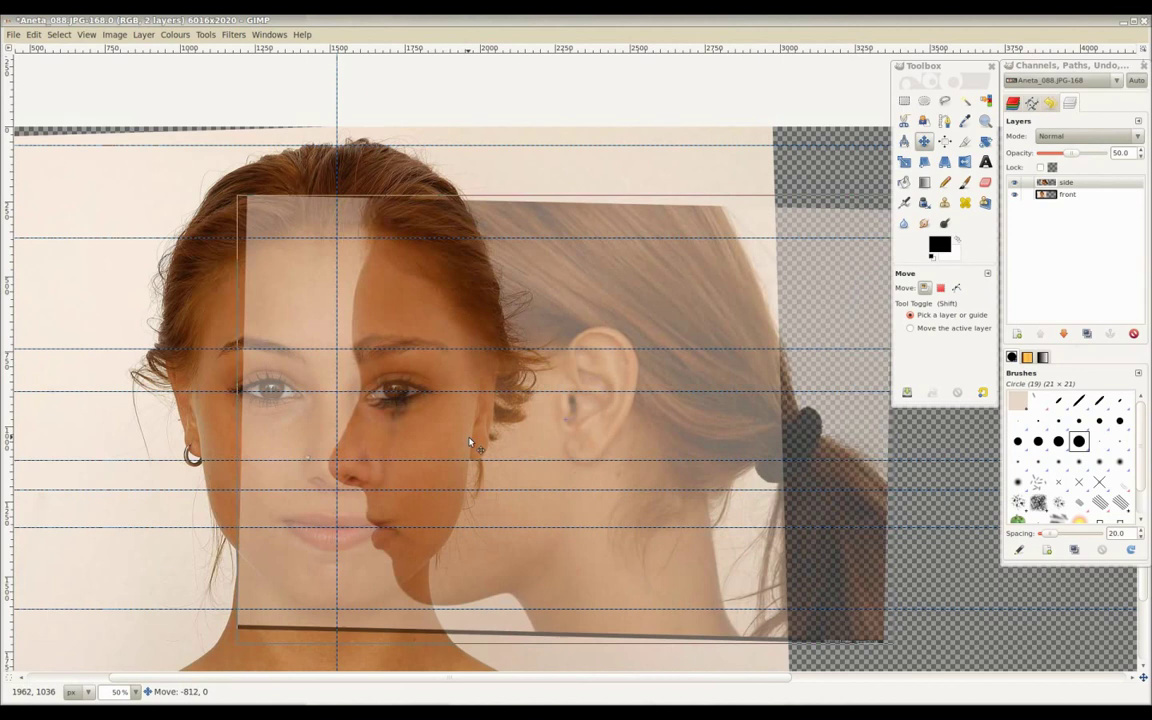
scroll(429, 392, left, 3)
scroll(554, 430, up, 2)
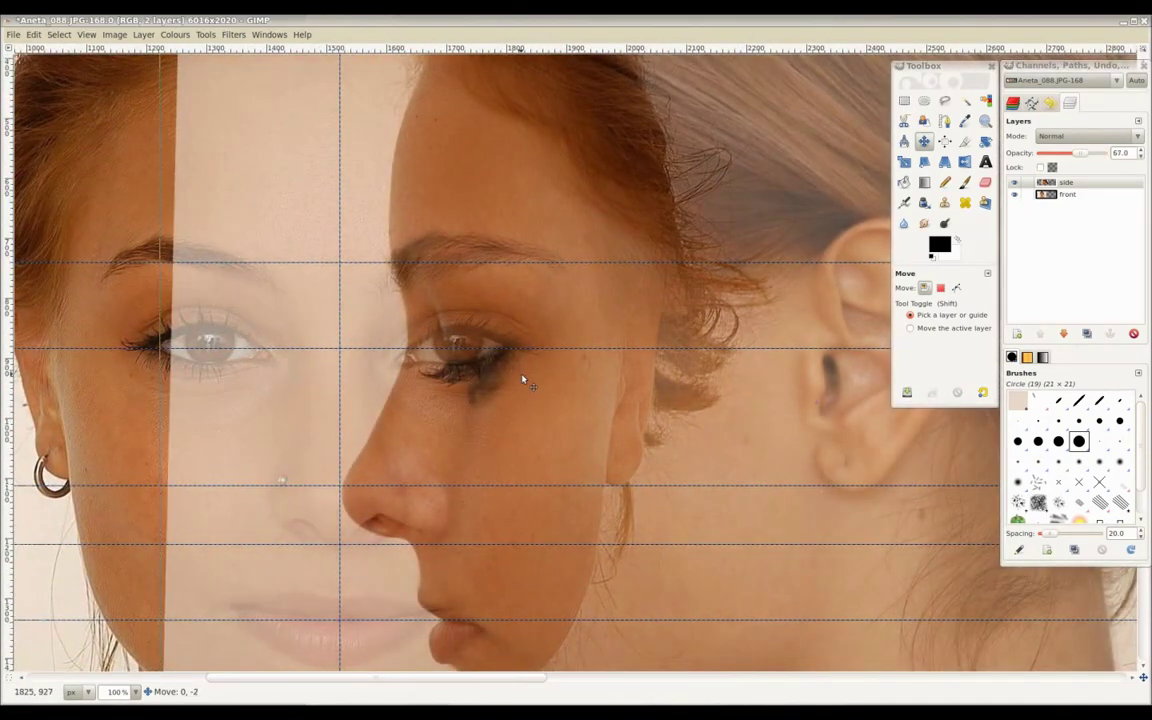
scroll(525, 400, down, 3)
scroll(525, 400, left, 2)
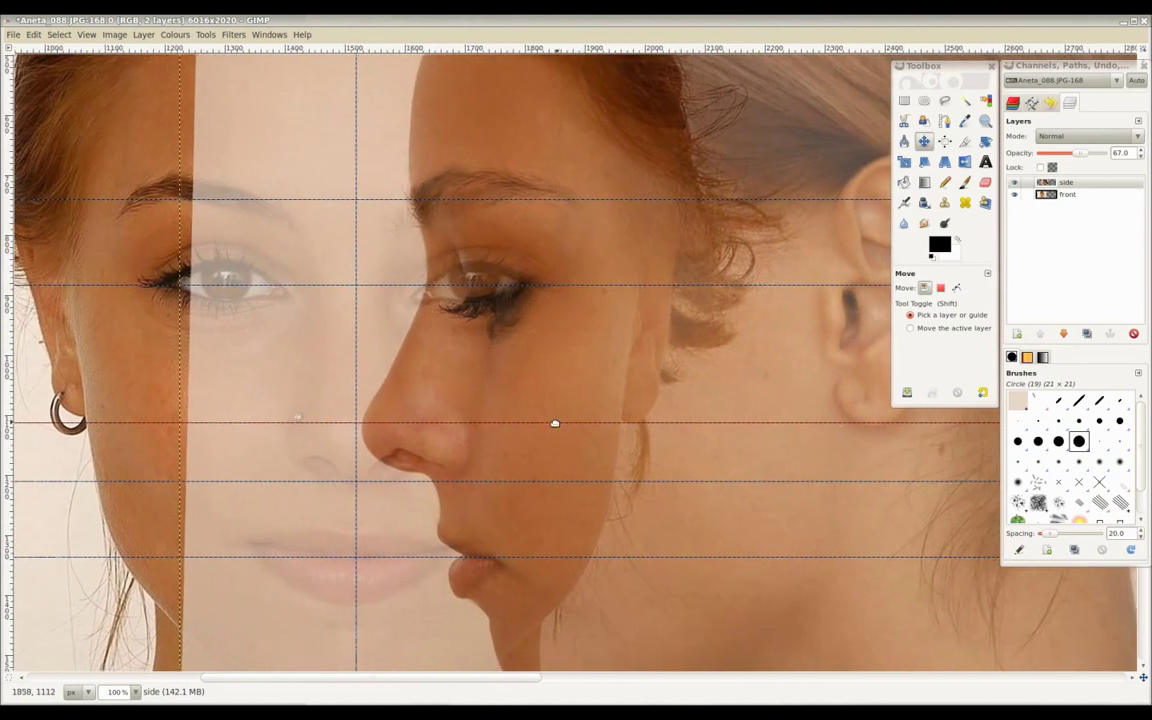
ctrl+scroll(571, 450, down, 1)
ctrl+scroll(527, 450, down, 1)
Step: Rotate and rescale the side layer so its eye, nose and chin match the front guides
key(shift+r)
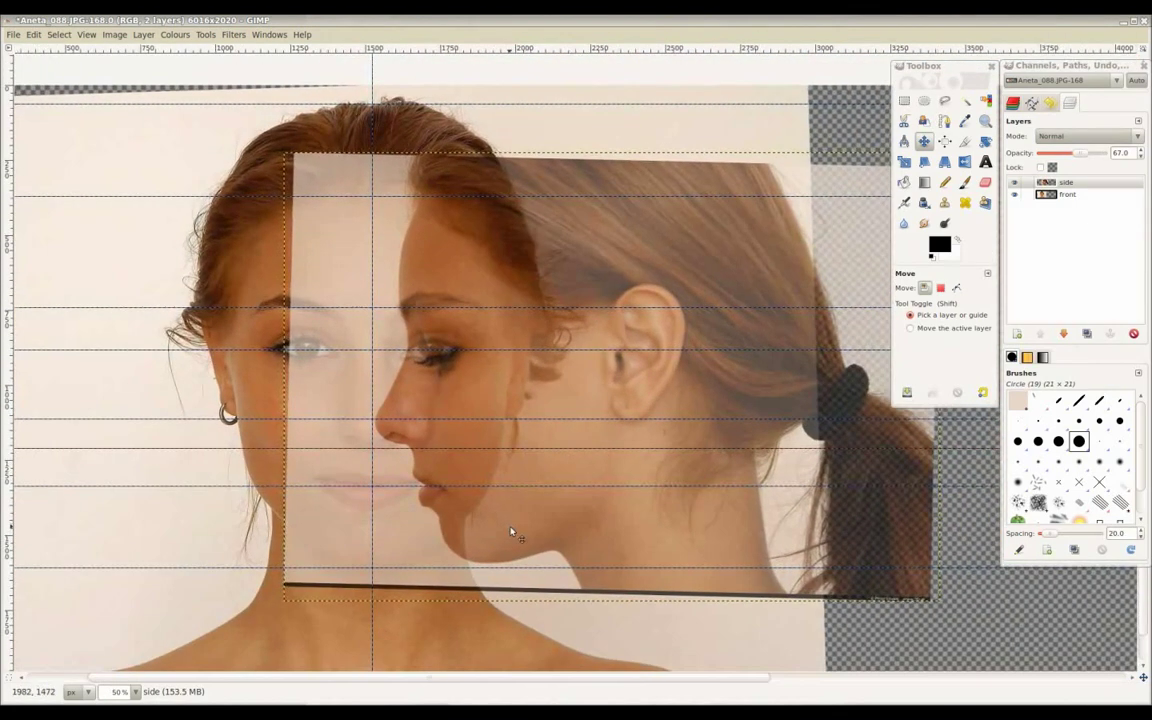
drag(526, 489, 590, 530)
key(shift+t)
key(shift+r)
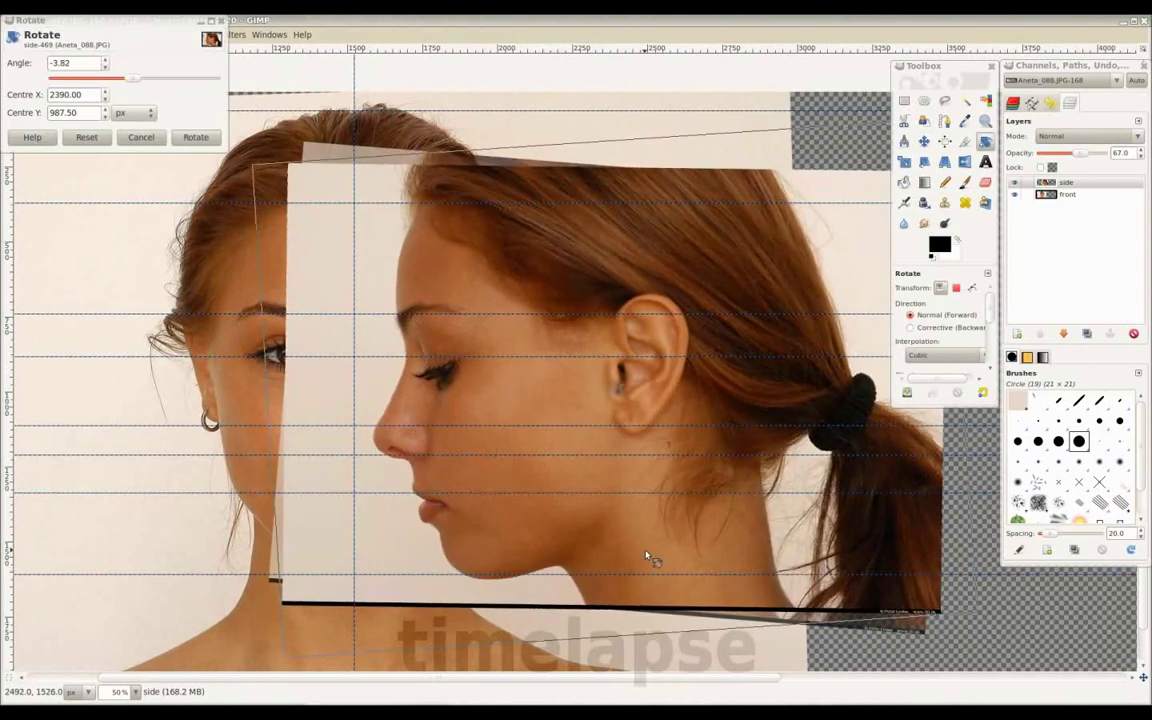
key(Return)
key(m)
key(shift+t)
key(Return)
ctrl+scroll(536, 531, up, 1)
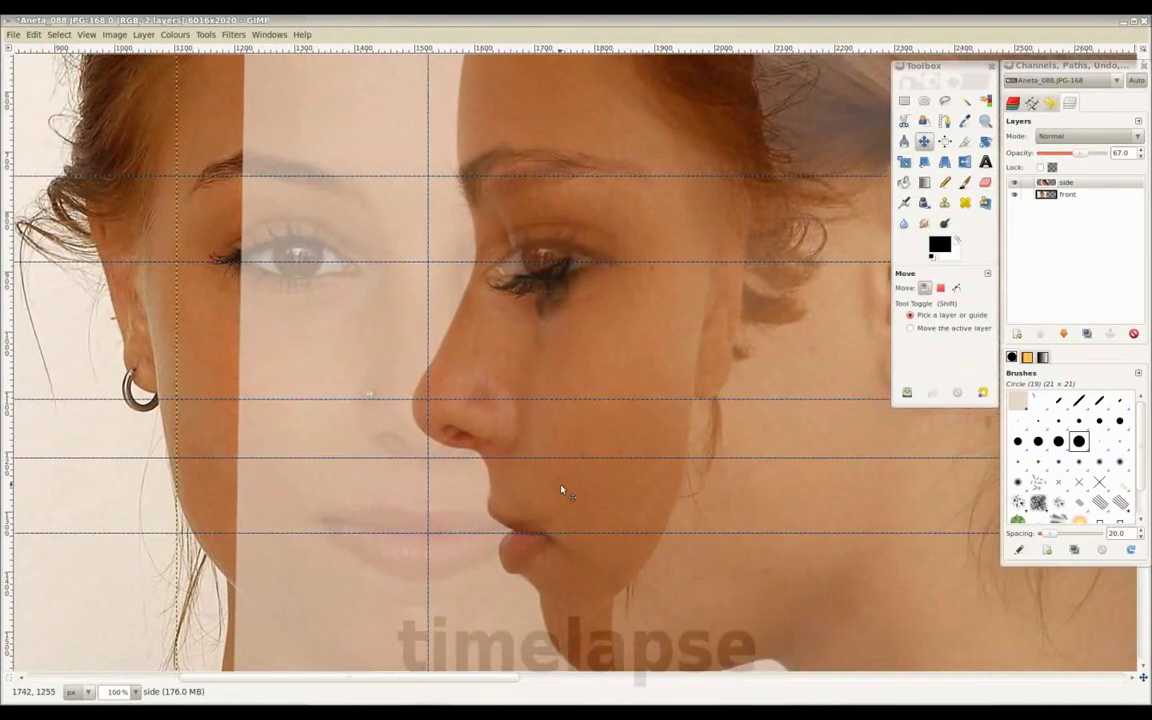
ctrl+scroll(507, 383, down, 3)
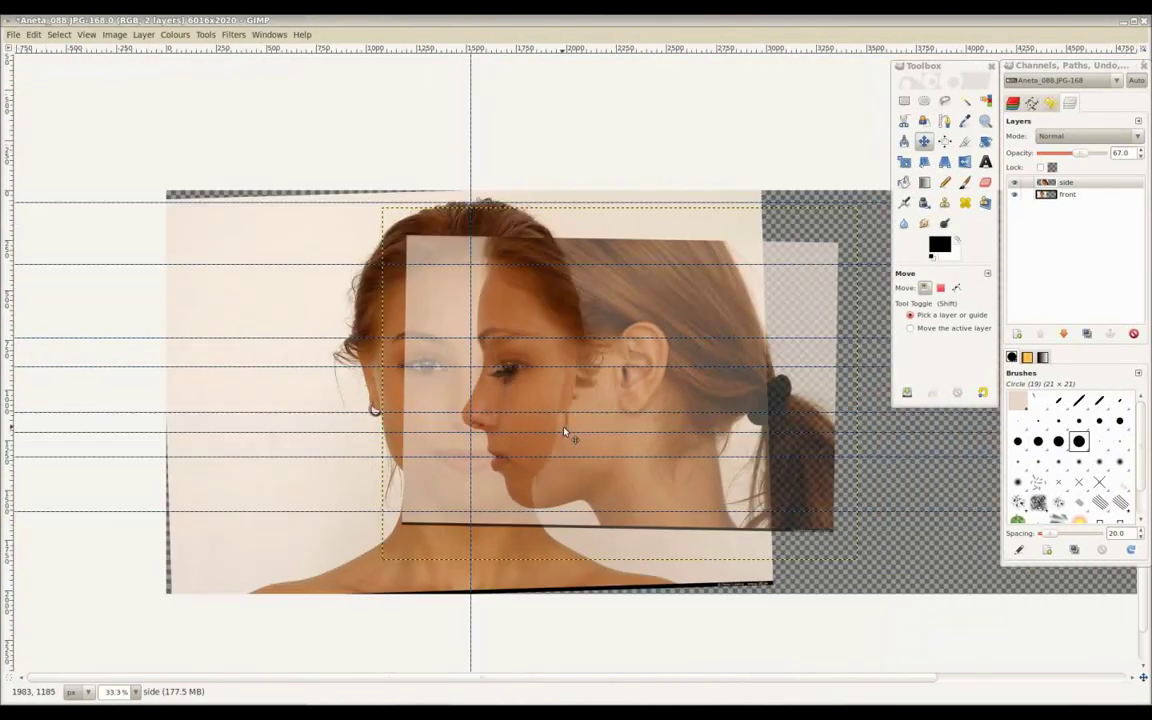
Step: Move the side layer further left, restore it to 100% opacity, and hide it
drag(607, 442, 443, 467)
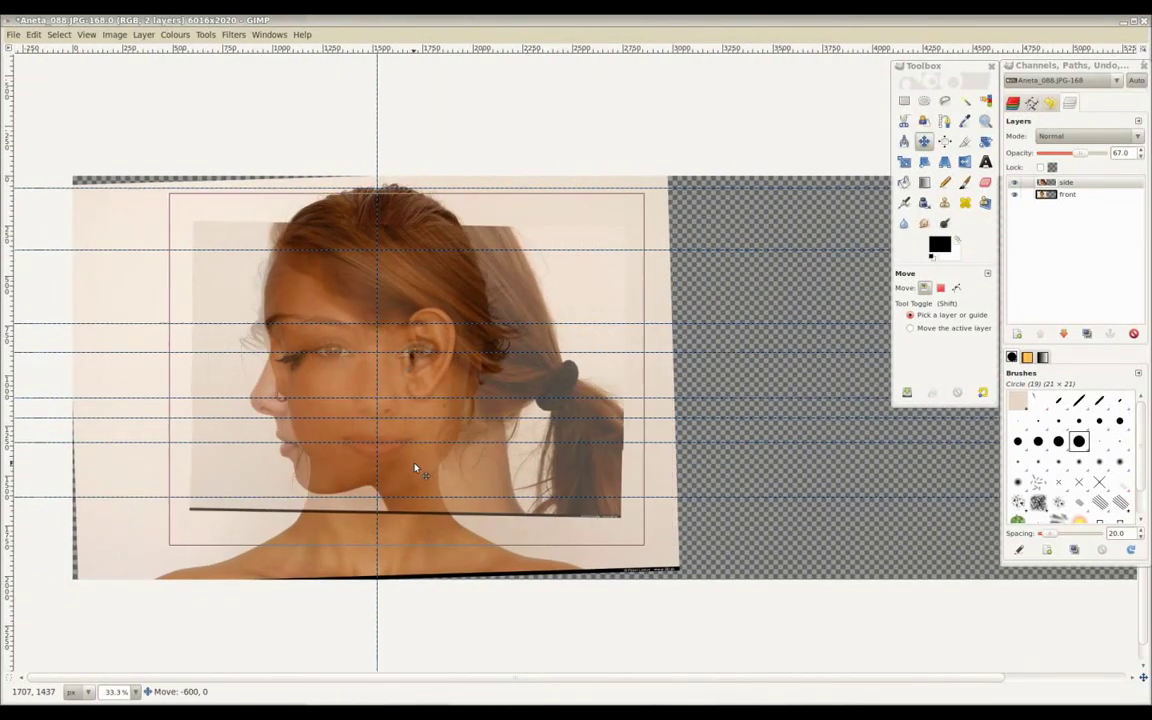
drag(443, 467, 411, 468)
drag(1080, 152, 1105, 152)
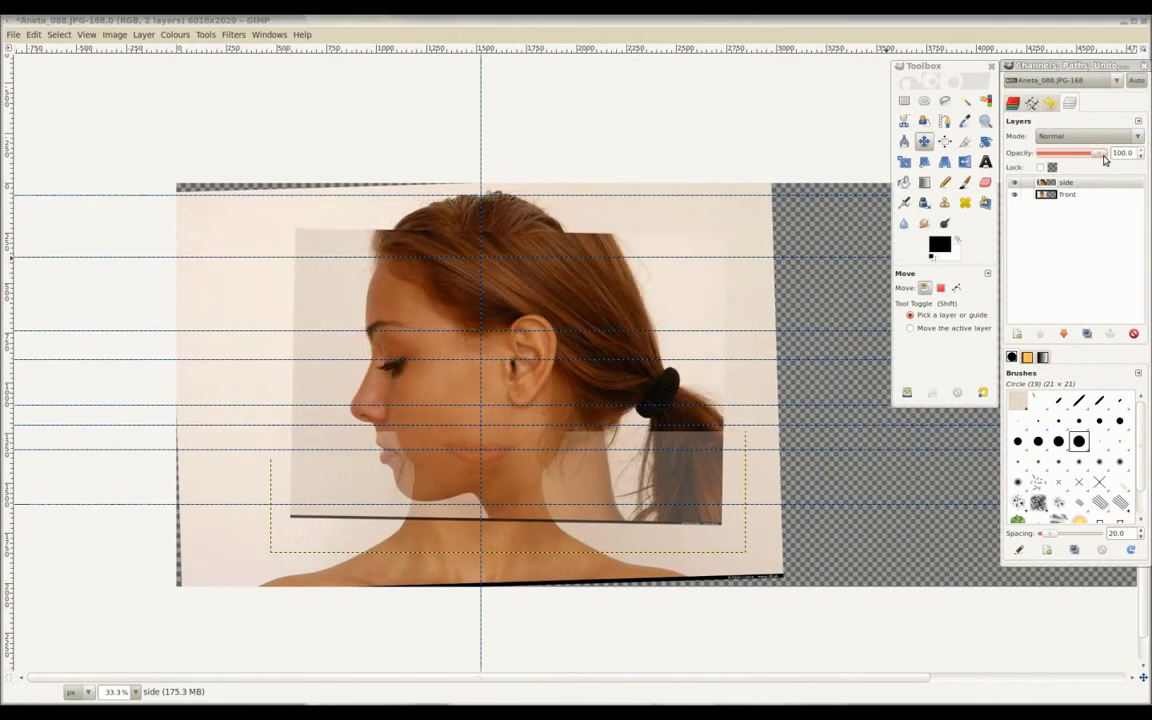
click(1015, 195)
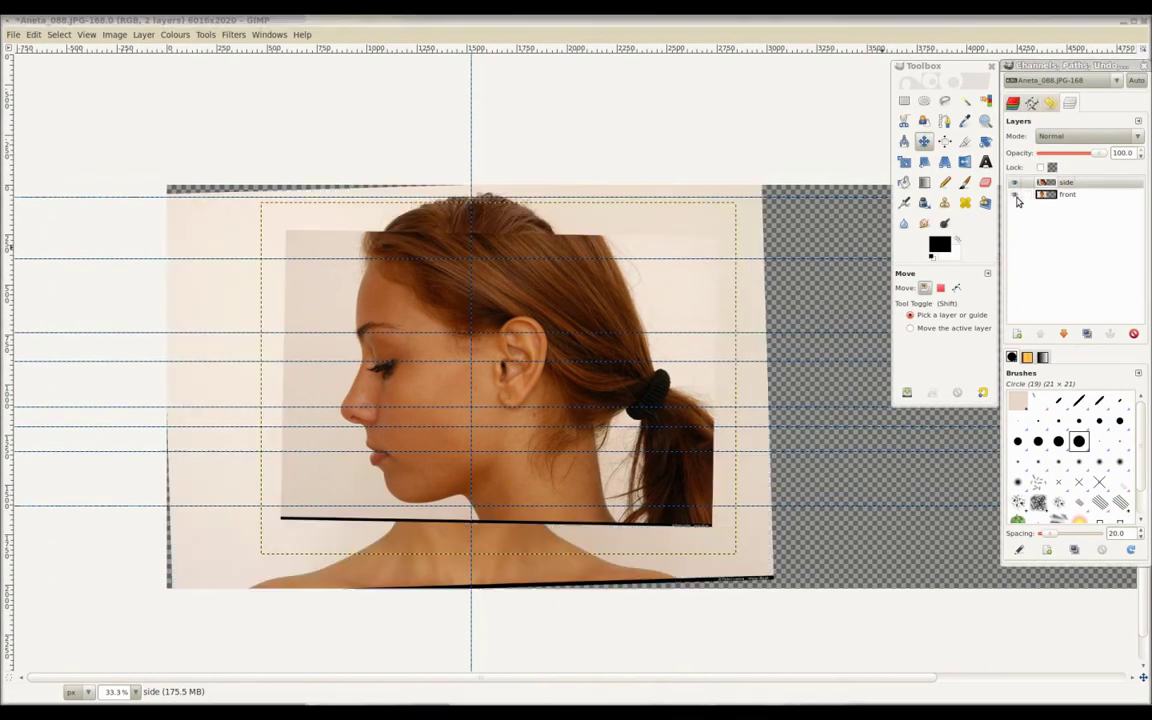
click(1015, 183)
click(1015, 184)
click(1015, 184)
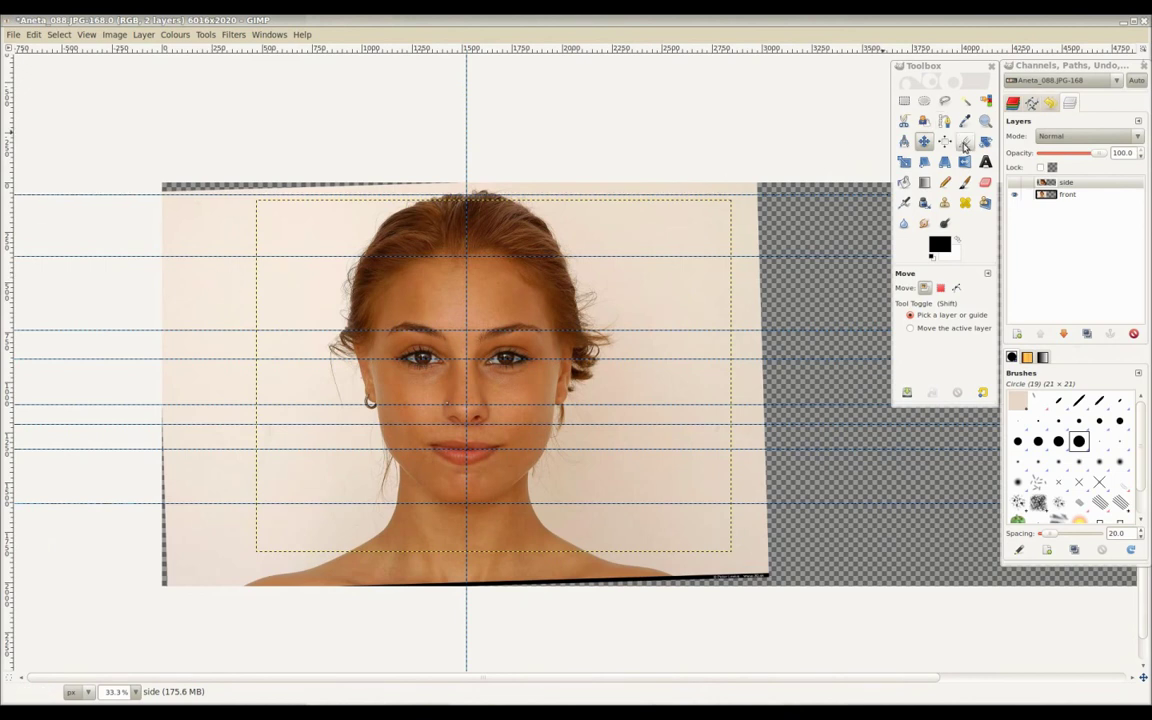
Step: Crop the image to 3033 × 2020 around the front face, then show the side layer
click(964, 141)
drag(163, 183, 766, 643)
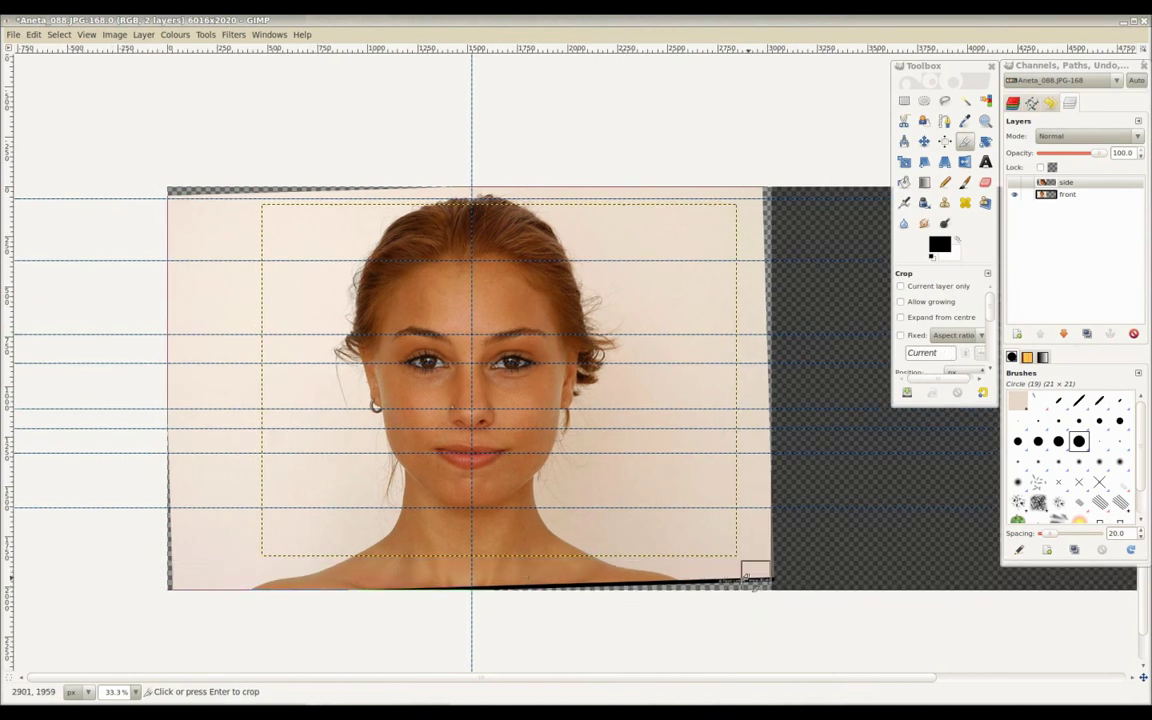
drag(634, 590, 718, 602)
key(Return)
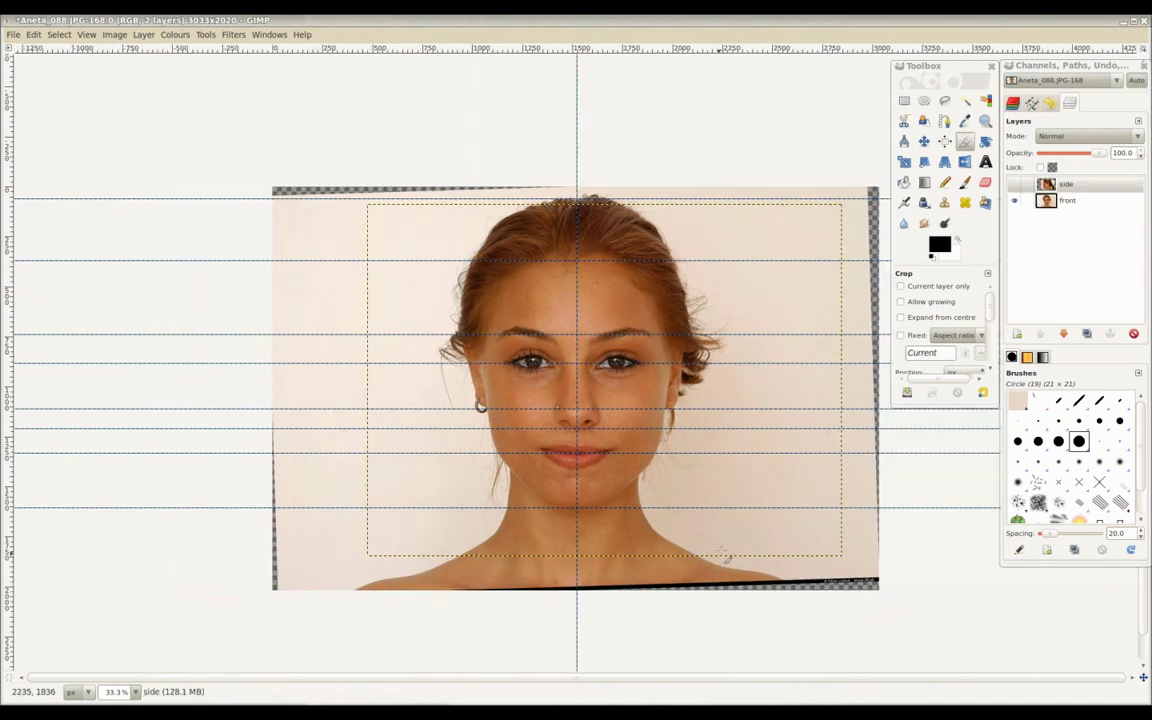
click(1014, 184)
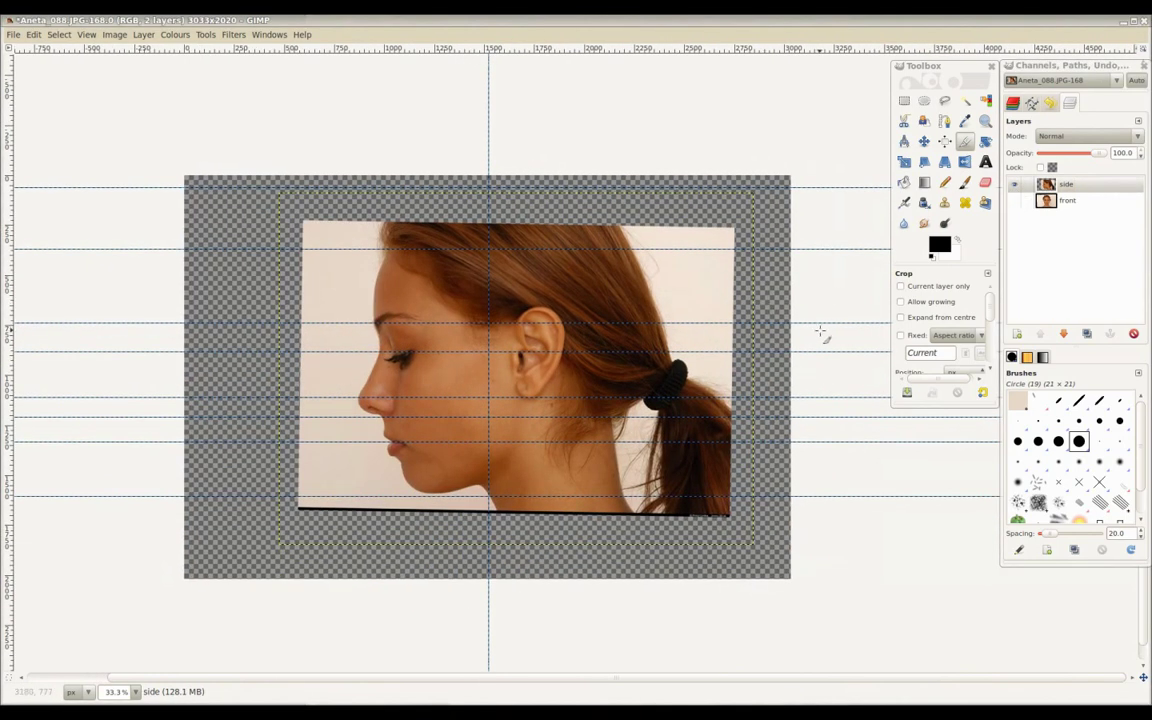
Step: Export the side view as Aneta_head_side.jpg in ref_plates at JPEG quality 100
click(13, 35)
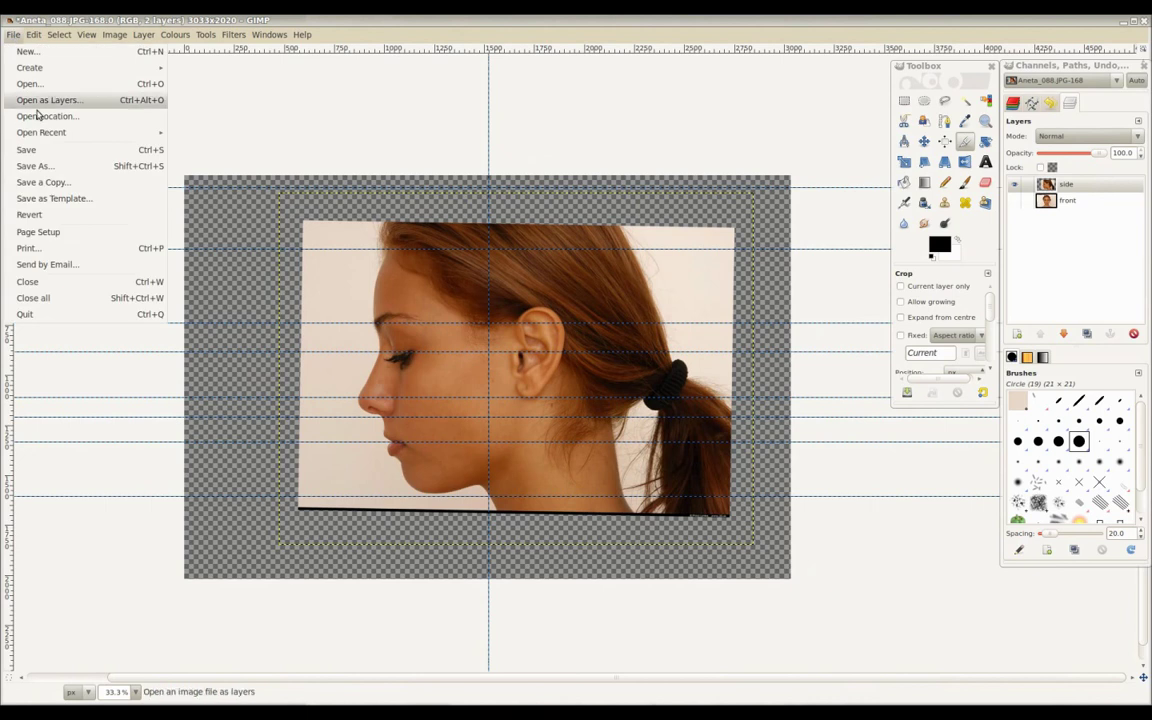
click(40, 166)
double_click(462, 390)
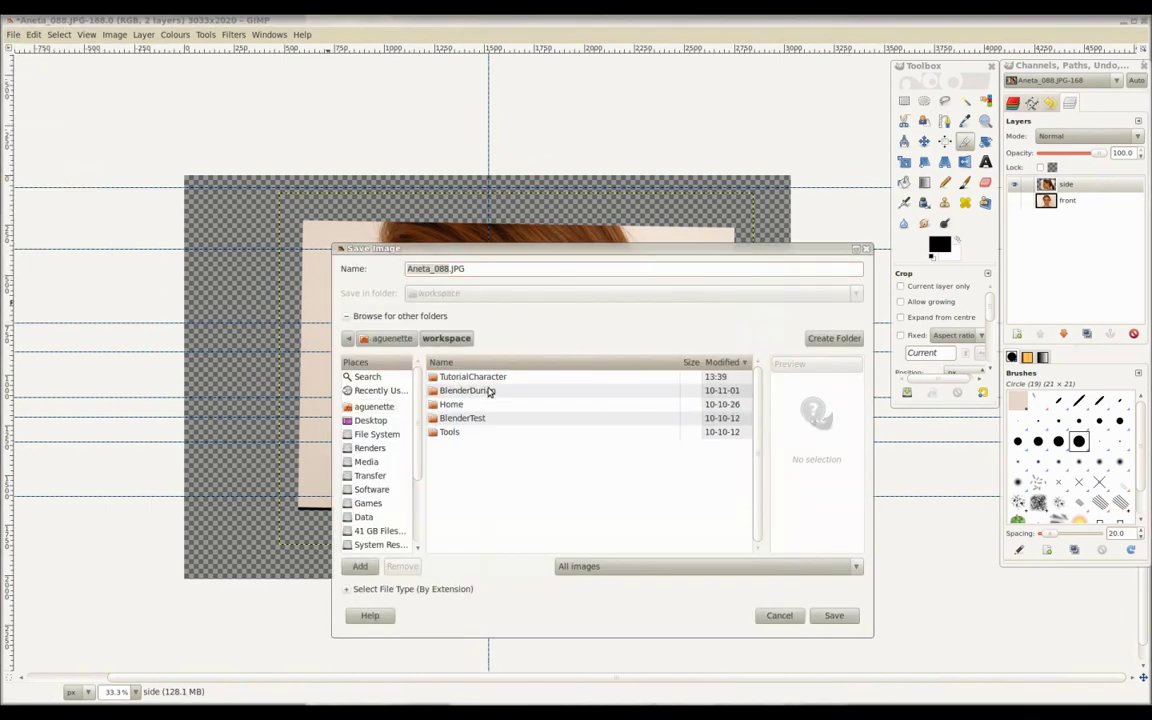
double_click(500, 376)
double_click(480, 377)
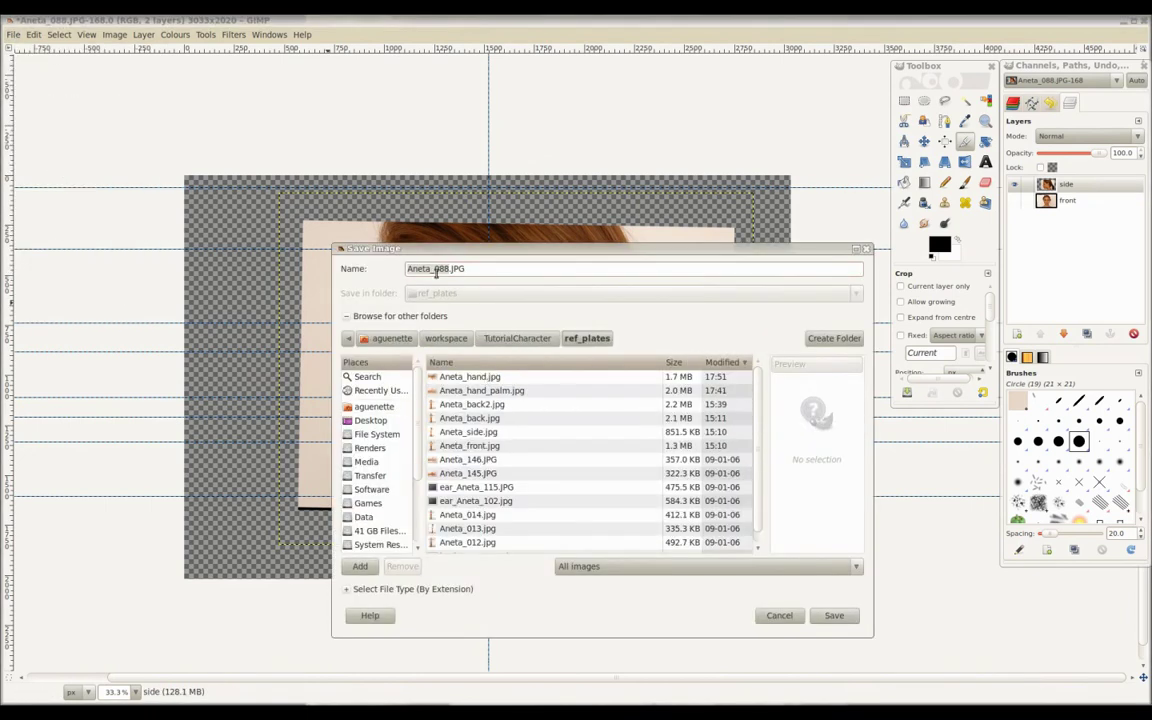
click(434, 268)
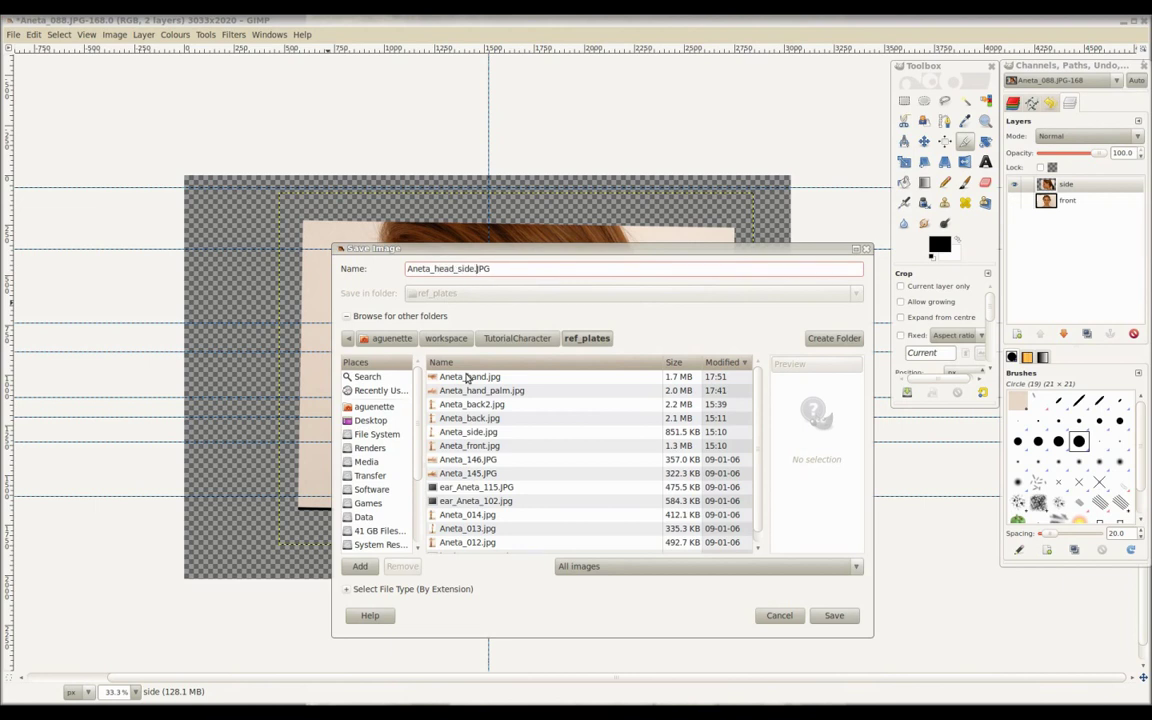
click(832, 616)
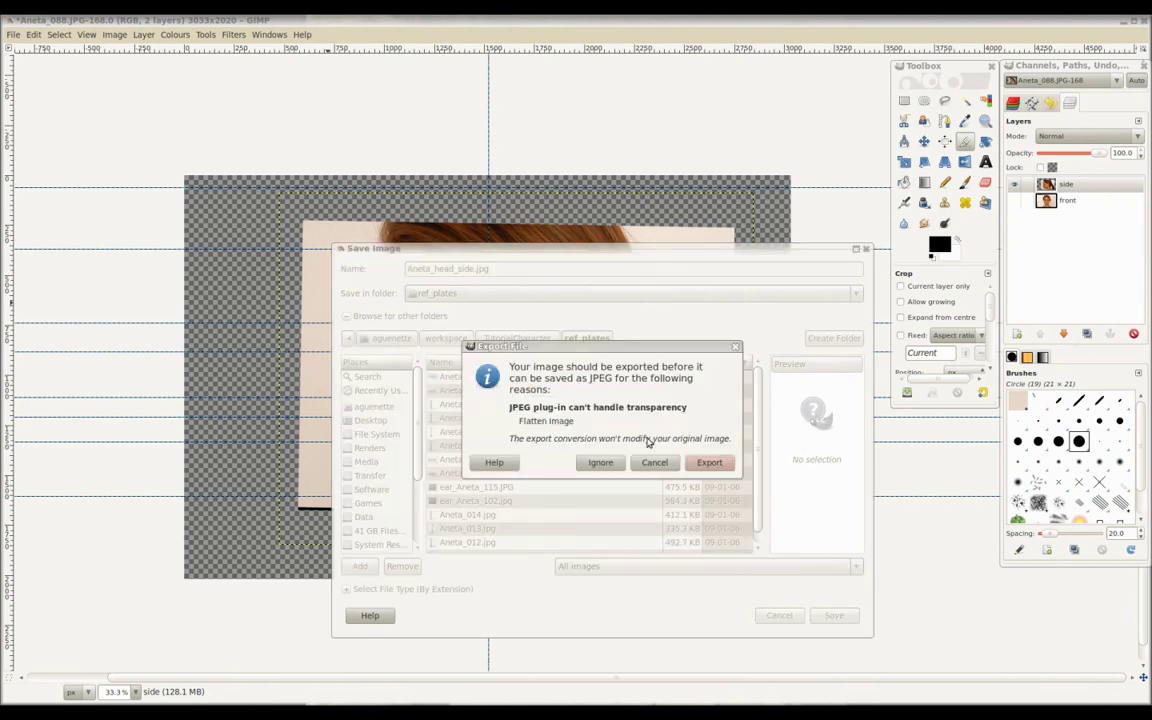
click(708, 461)
drag(627, 364, 645, 362)
click(656, 478)
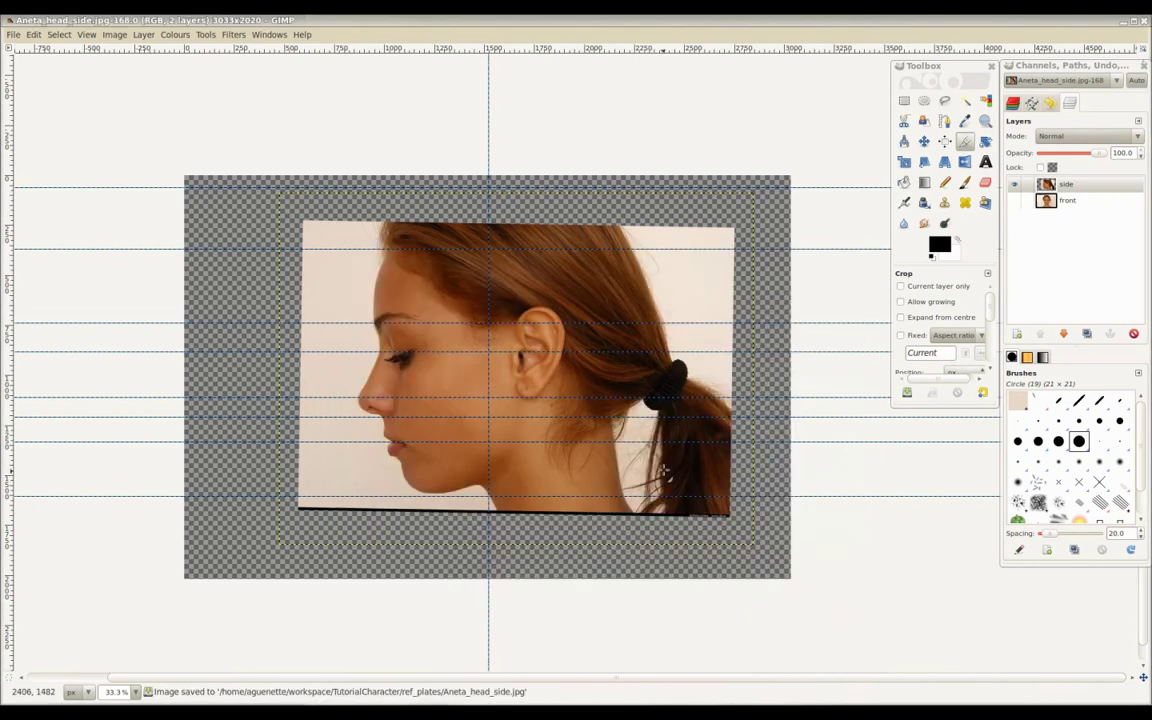
Step: Hide the side layer and export the front view as Aneta_head_front.jpg
click(1014, 185)
click(1067, 200)
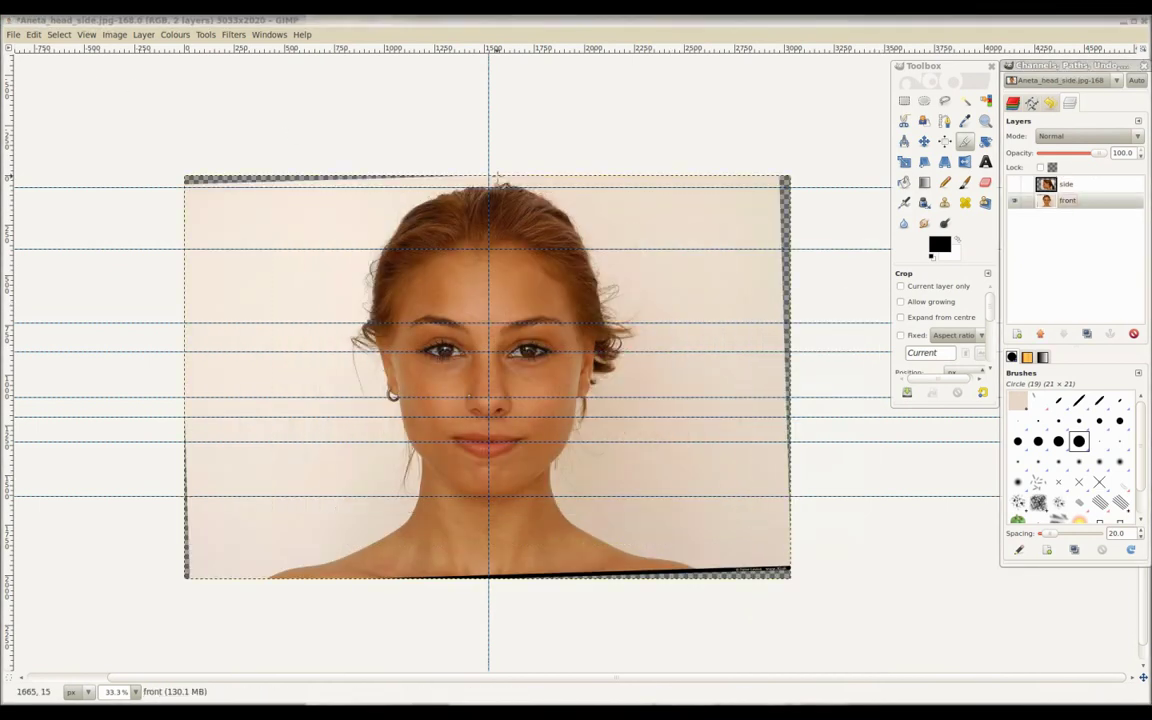
click(14, 34)
click(47, 171)
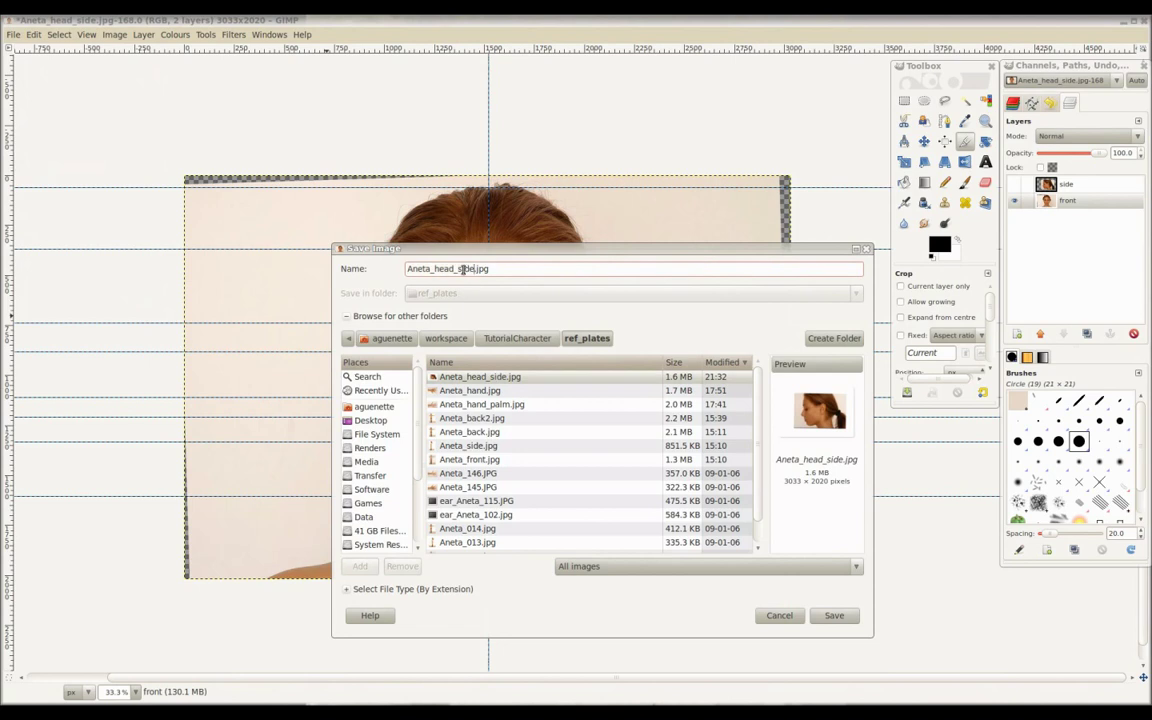
double_click(470, 268)
text(front)
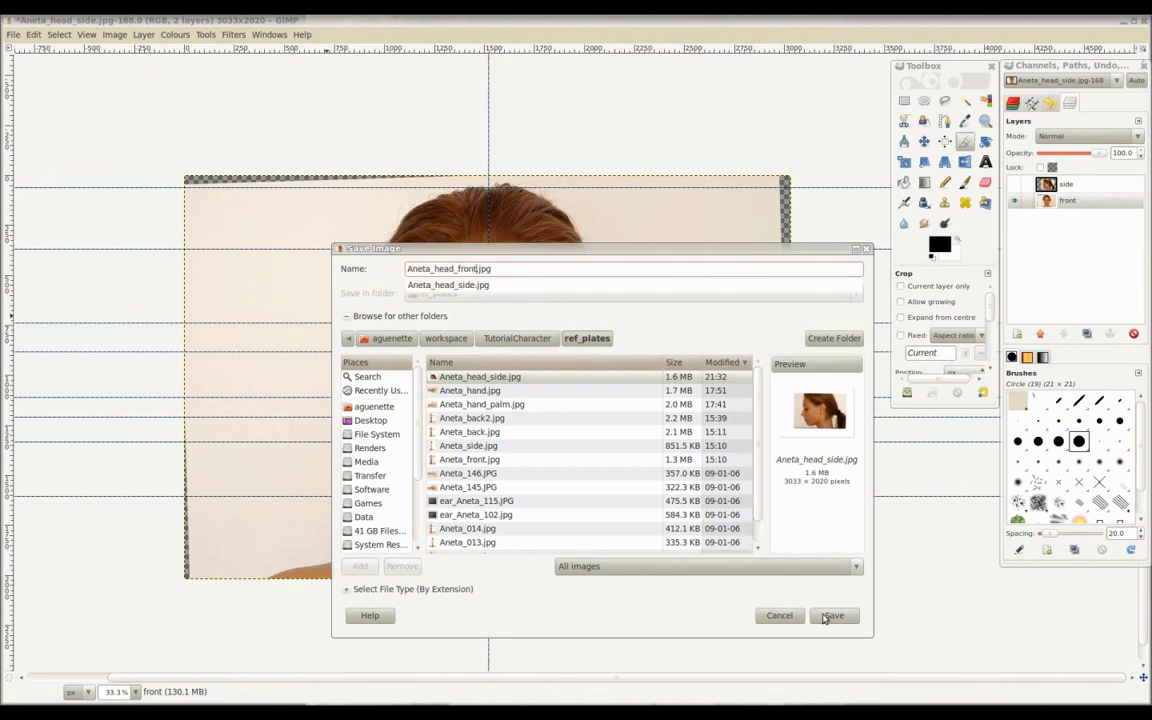
click(831, 617)
click(709, 462)
click(656, 477)
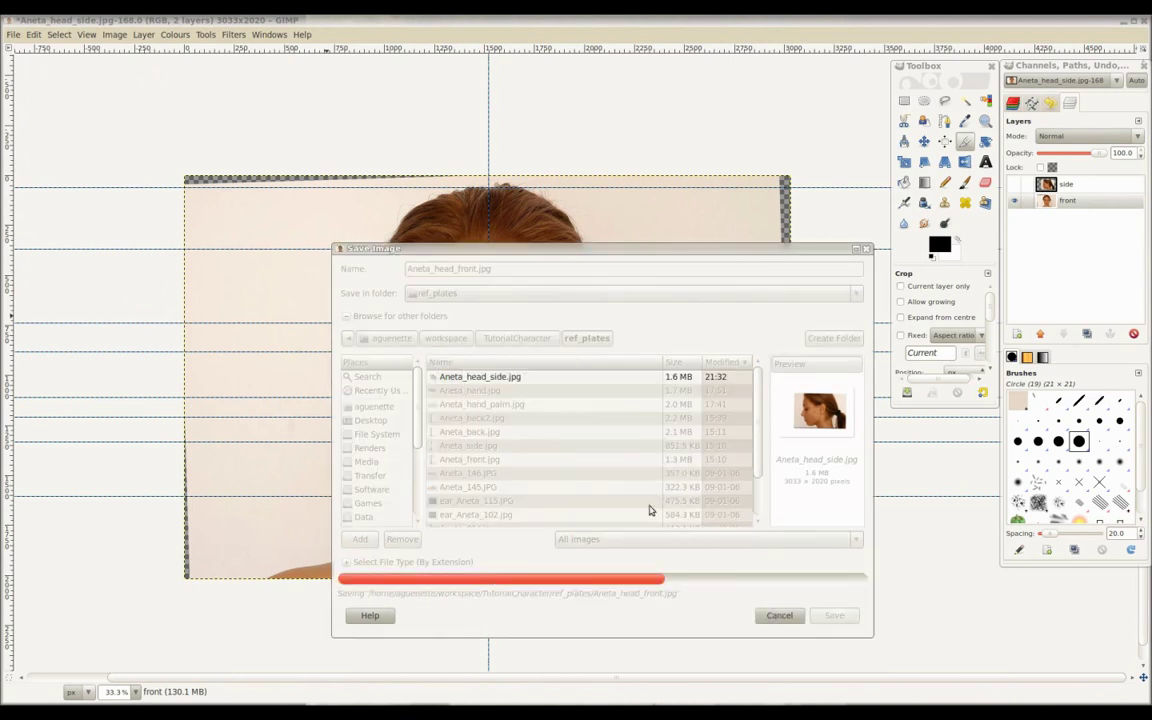
Step: Reopen Aneta_head_side.jpg and Aneta_head_front.jpg from recent files and arrange their windows
click(14, 36)
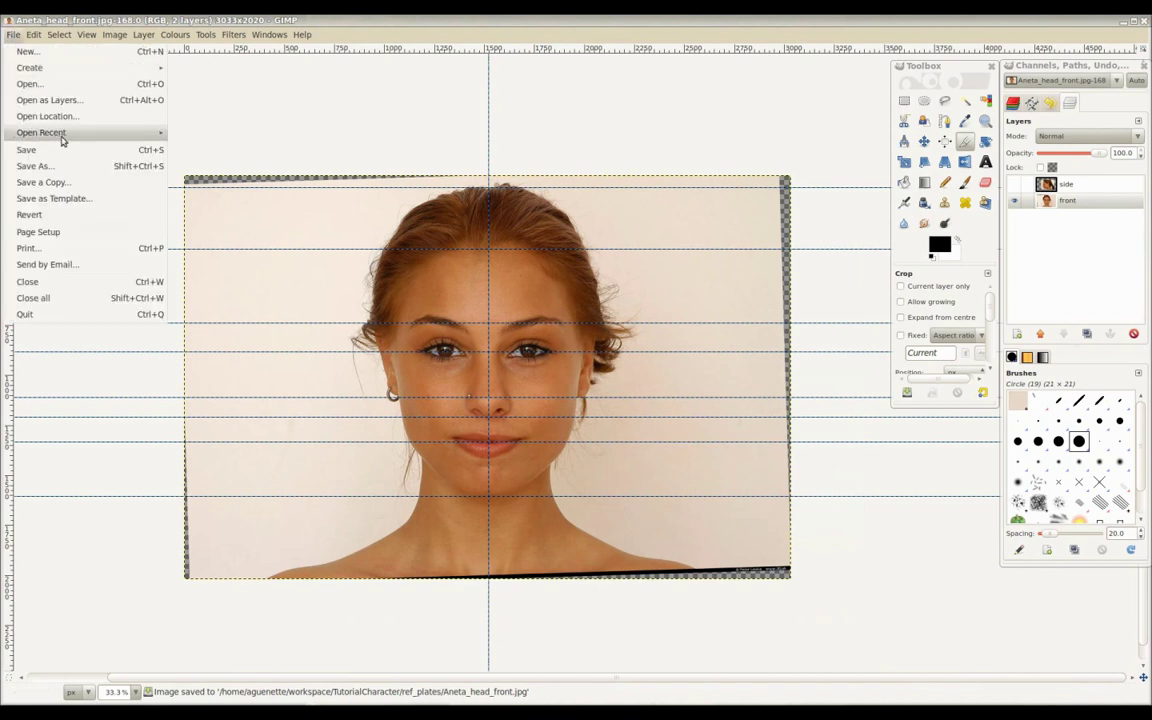
click(231, 149)
click(16, 36)
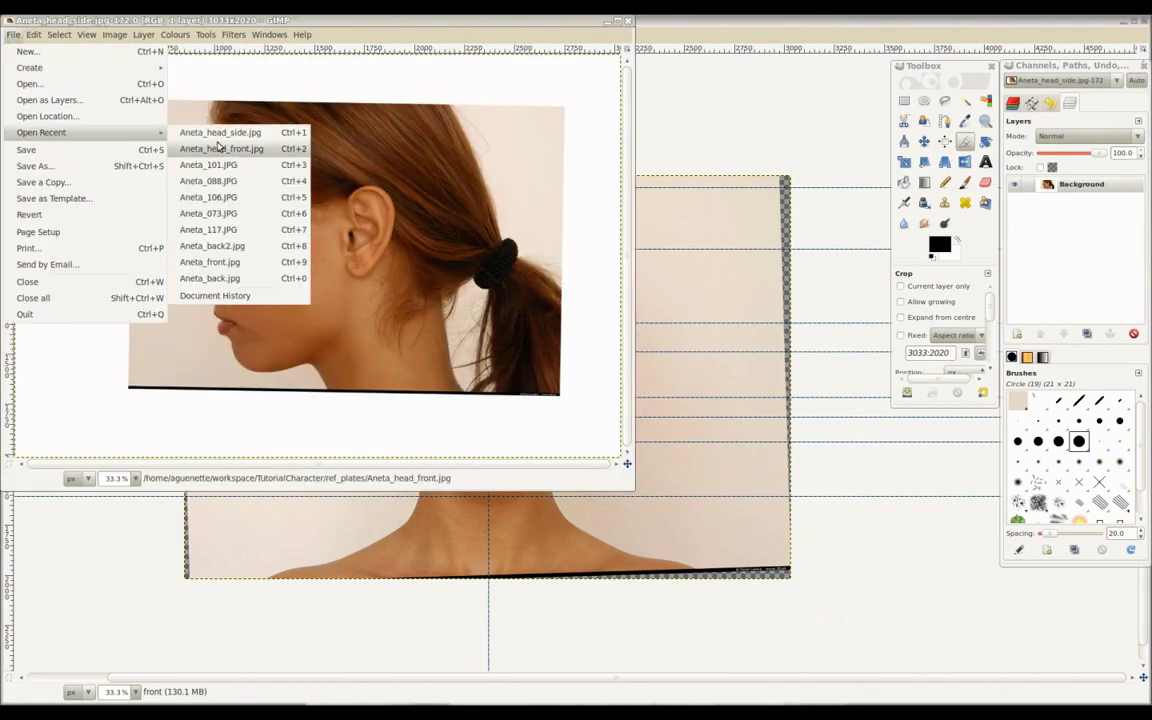
click(222, 148)
drag(560, 230, 226, 145)
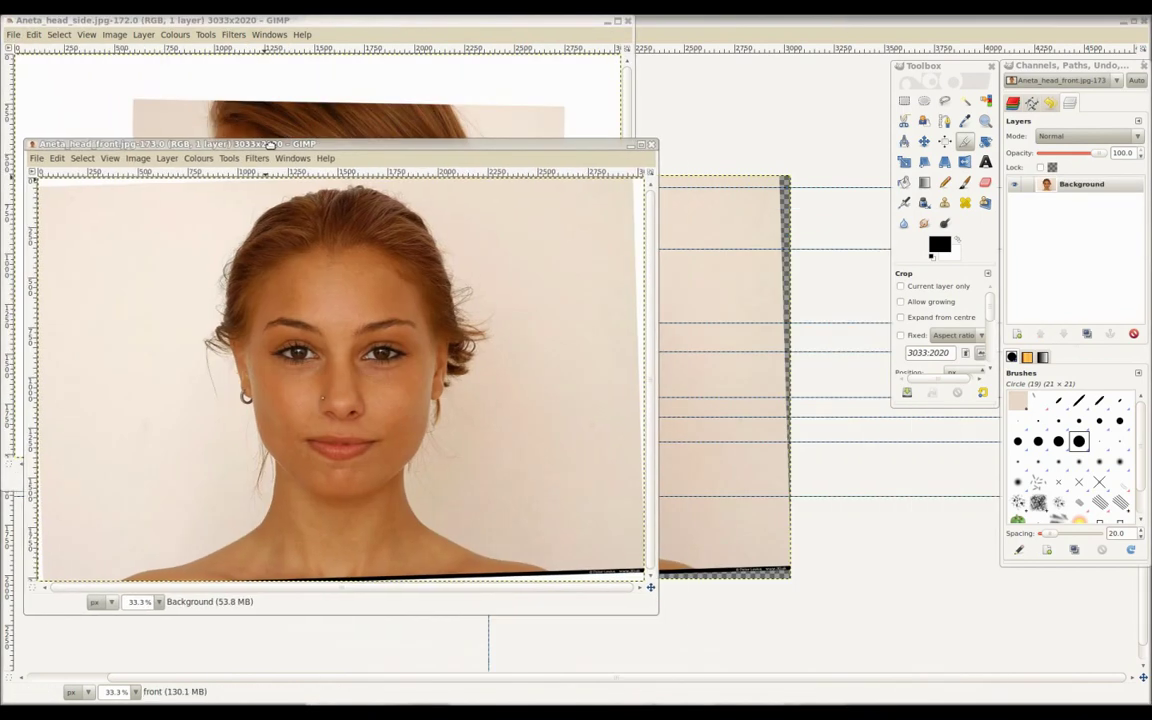
drag(387, 22, 439, 36)
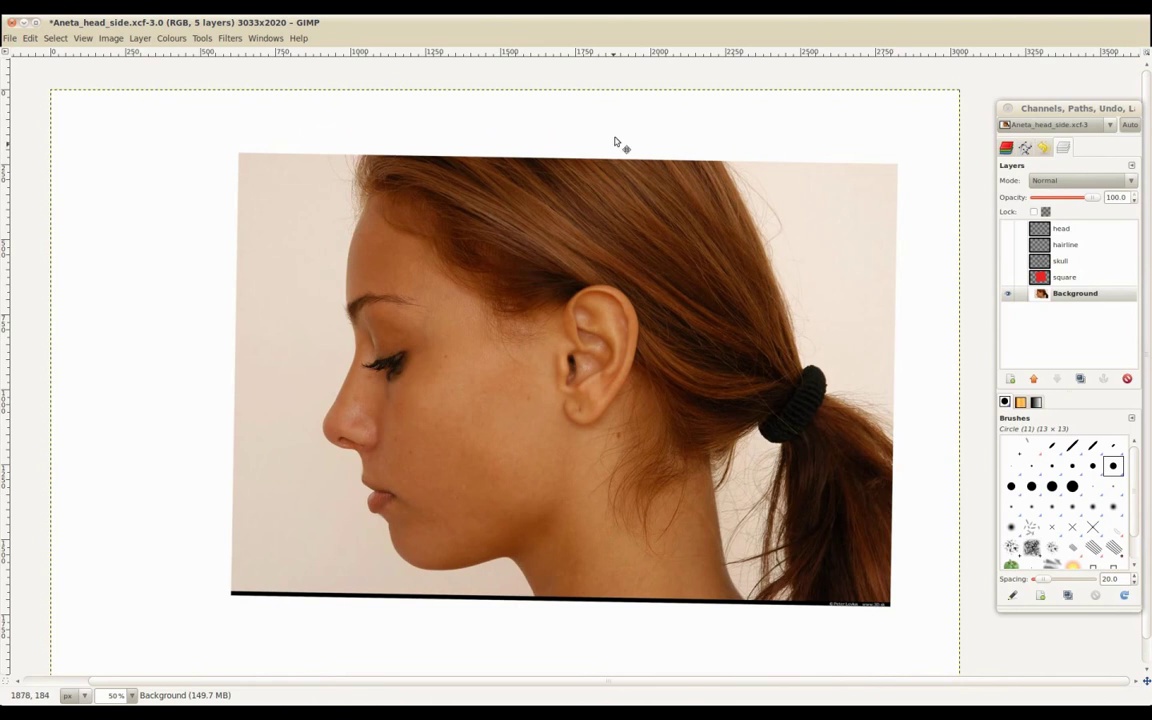
Step: Make the square, skull and head outline layers visible, checking each one and the hairline layer
click(1064, 277)
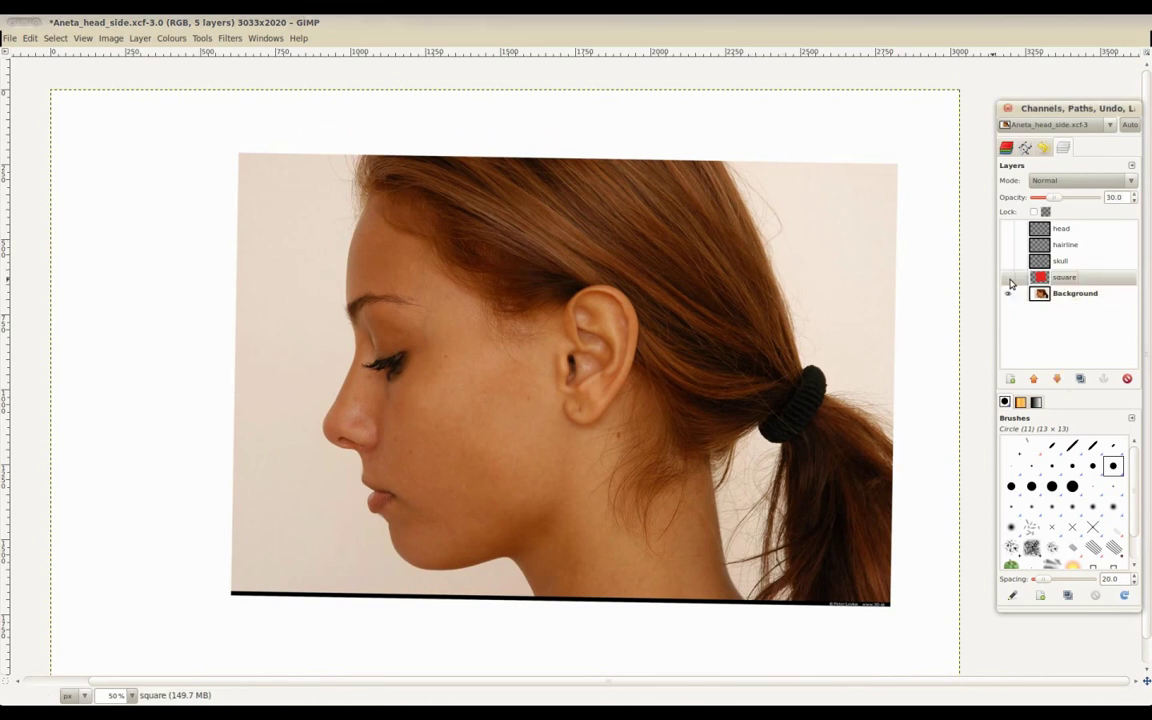
click(1007, 277)
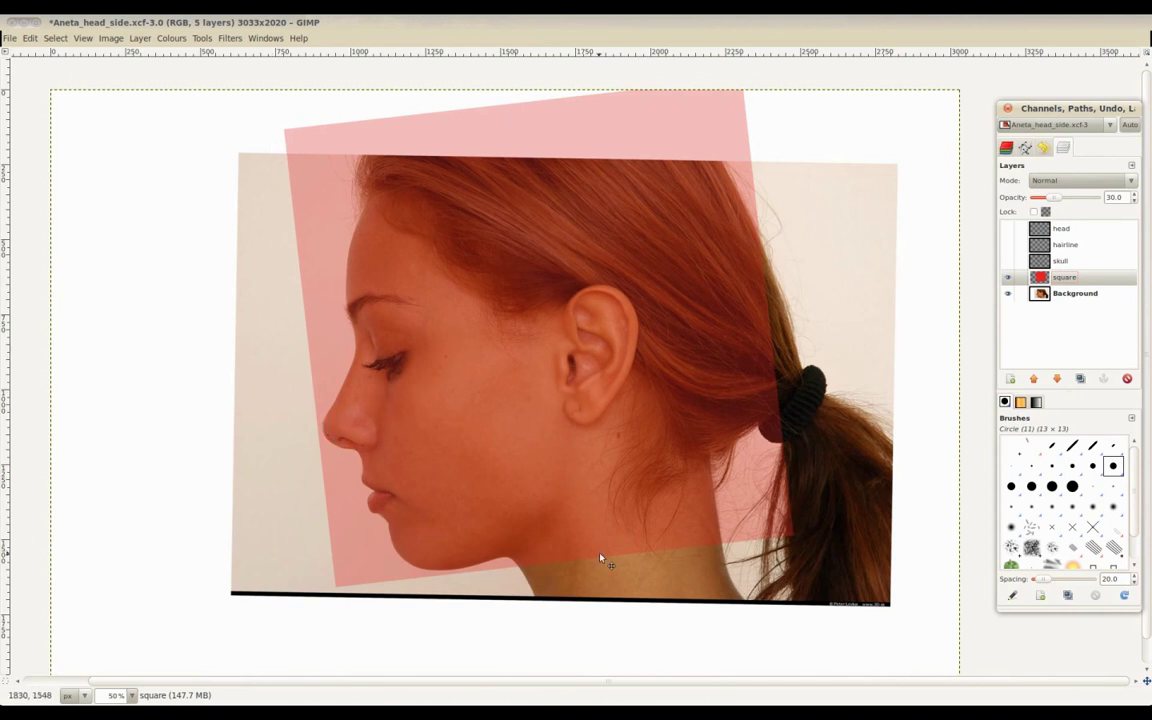
click(1060, 261)
click(1007, 261)
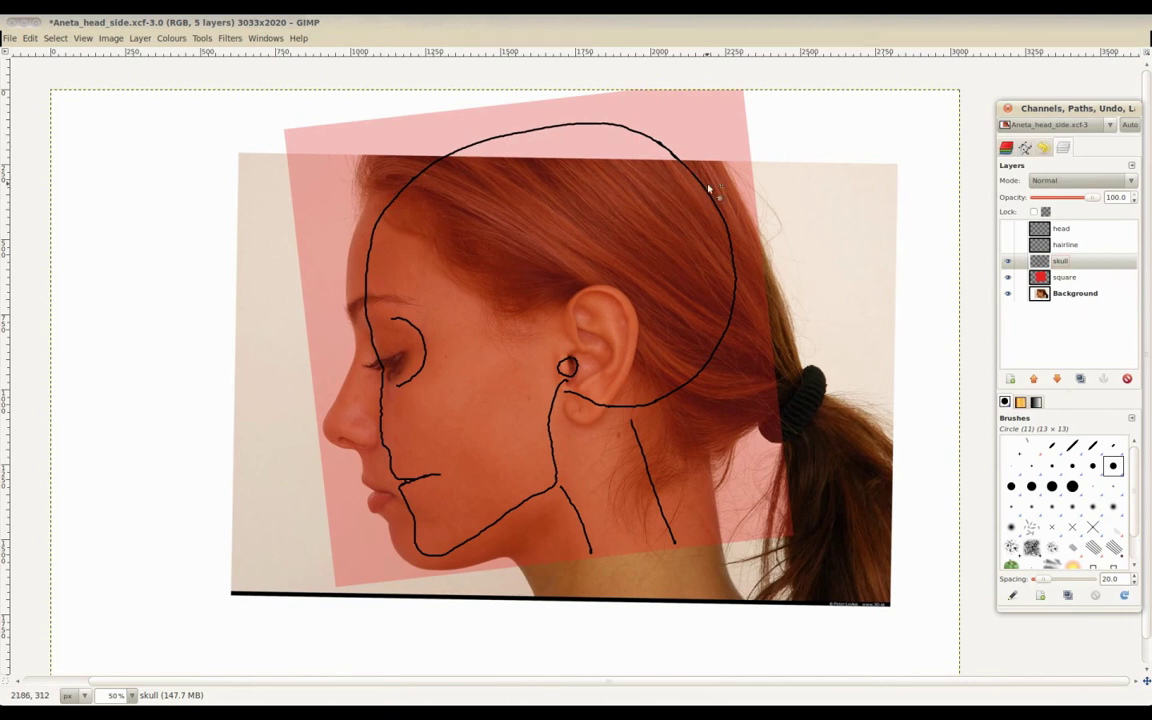
click(1050, 245)
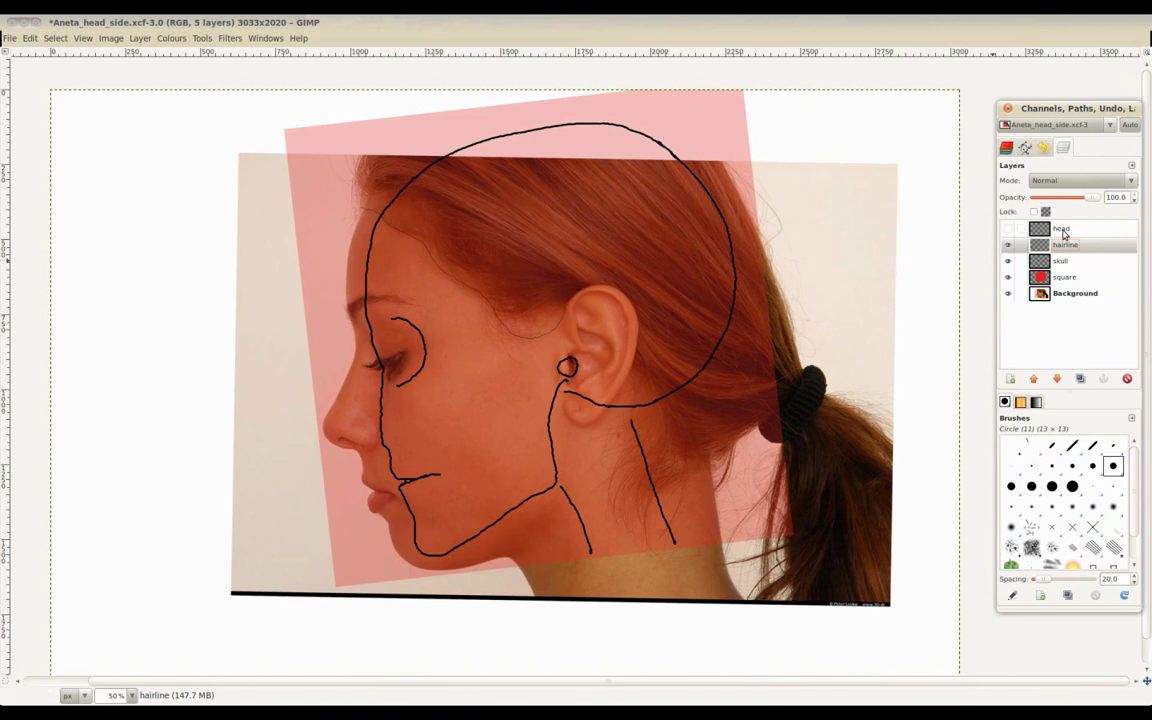
click(1060, 229)
click(1007, 229)
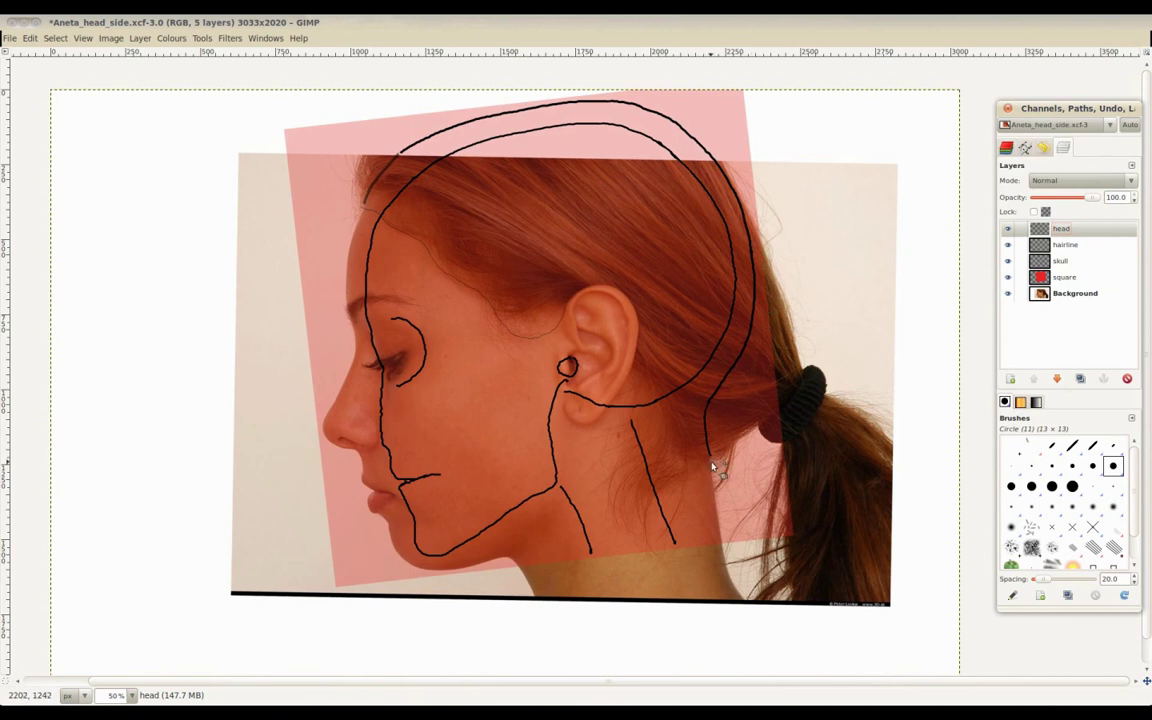
Step: Fade the skull layer to about 15% opacity, hide the square and skull layers, and select Background
click(1060, 260)
drag(1093, 197, 1044, 203)
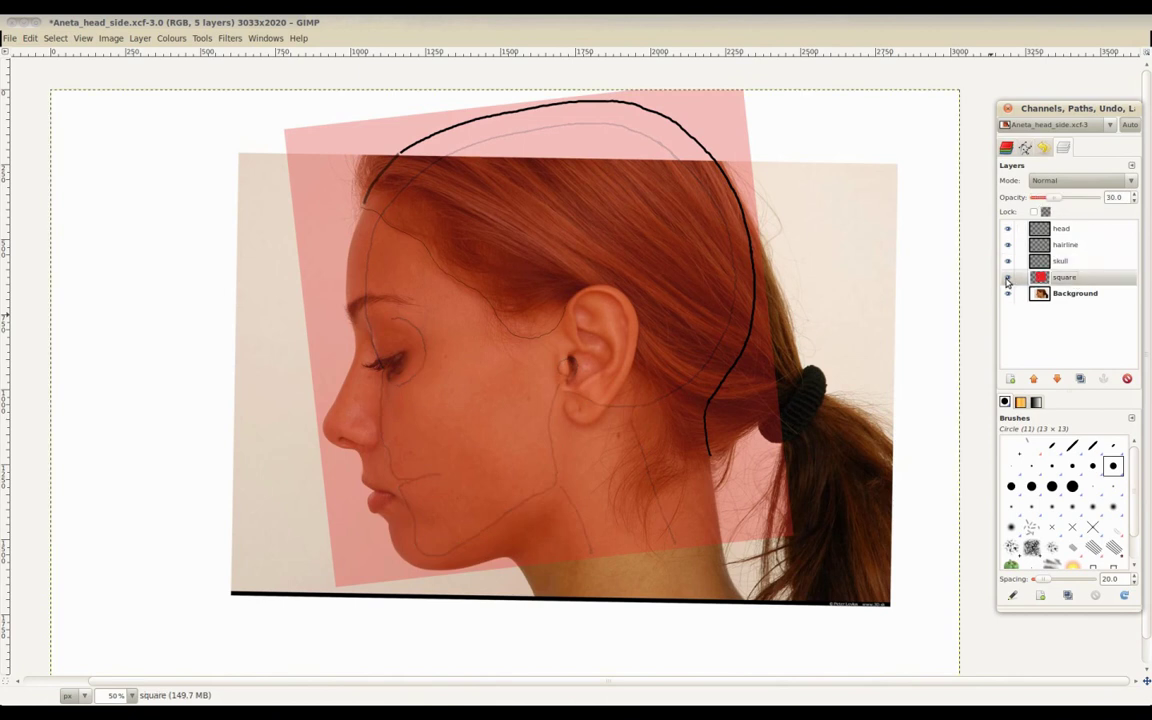
click(1008, 277)
click(1065, 293)
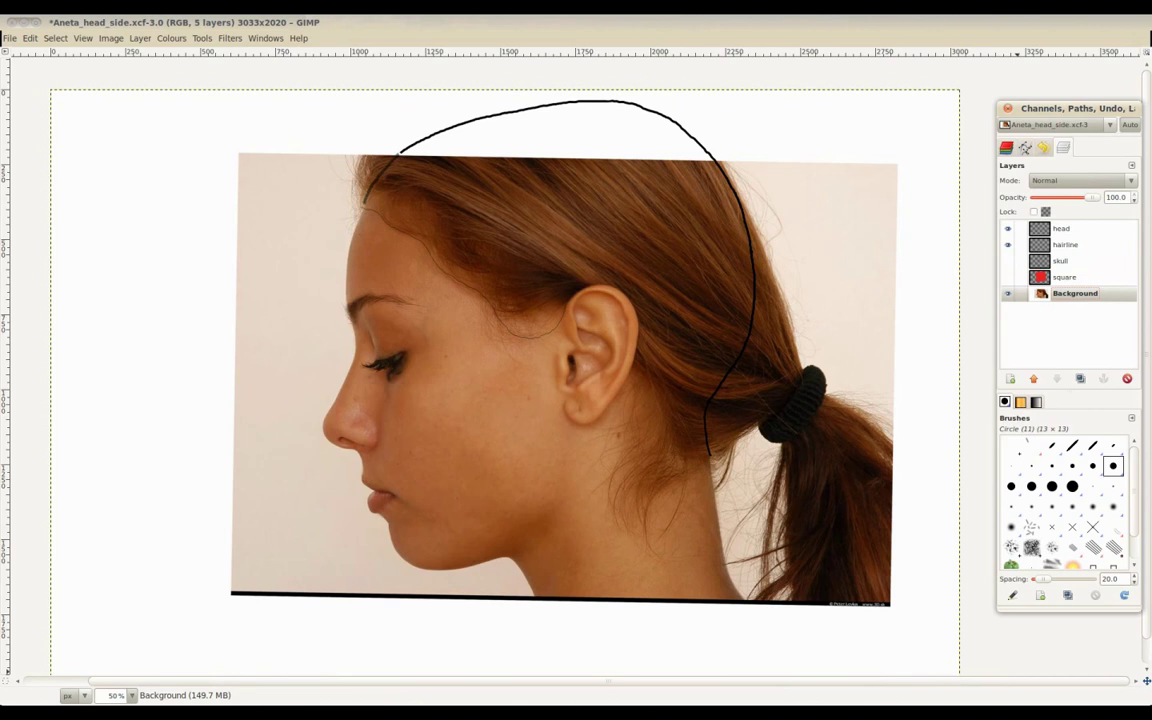
Step: Flatten the side view and export it as Aneta_head_side2.jpg with default JPEG settings
click(110, 38)
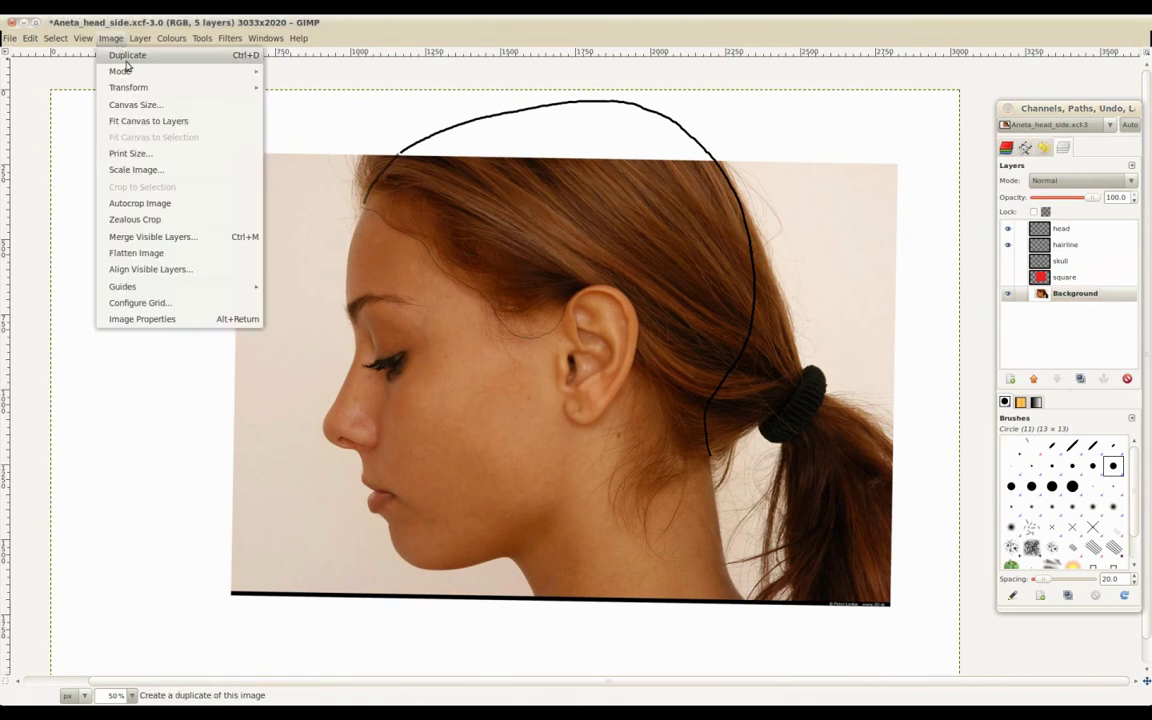
click(185, 256)
click(11, 39)
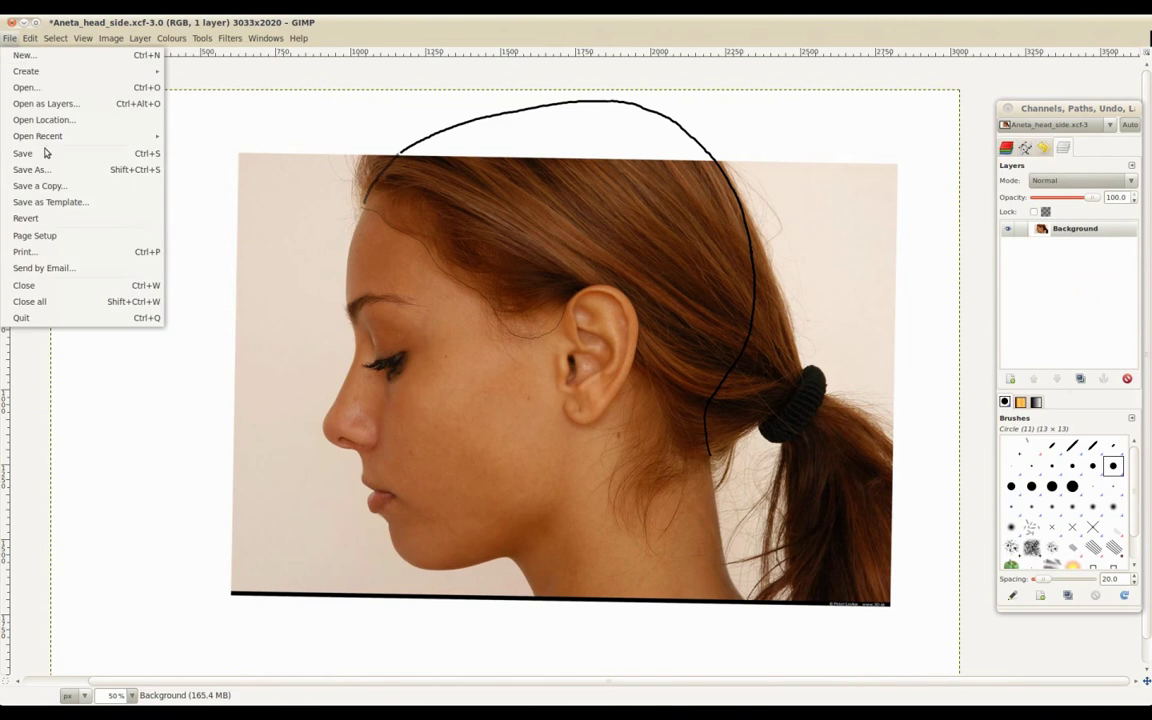
click(119, 170)
click(476, 272)
text(2.)
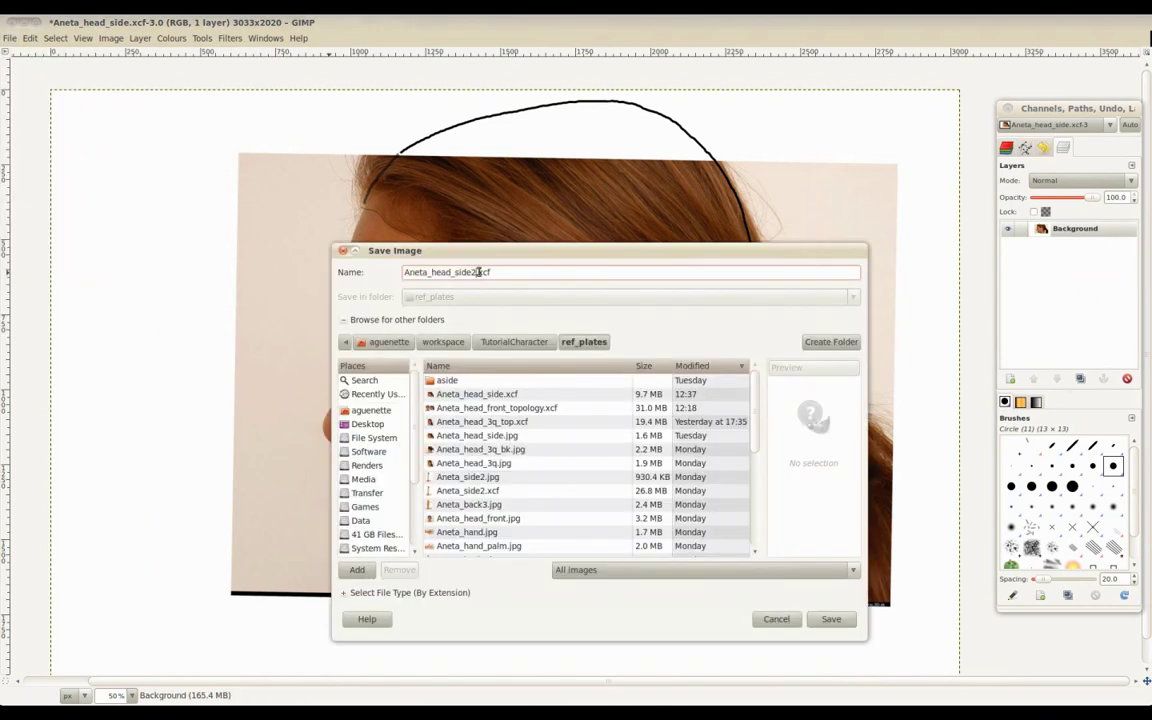
text(jpg)
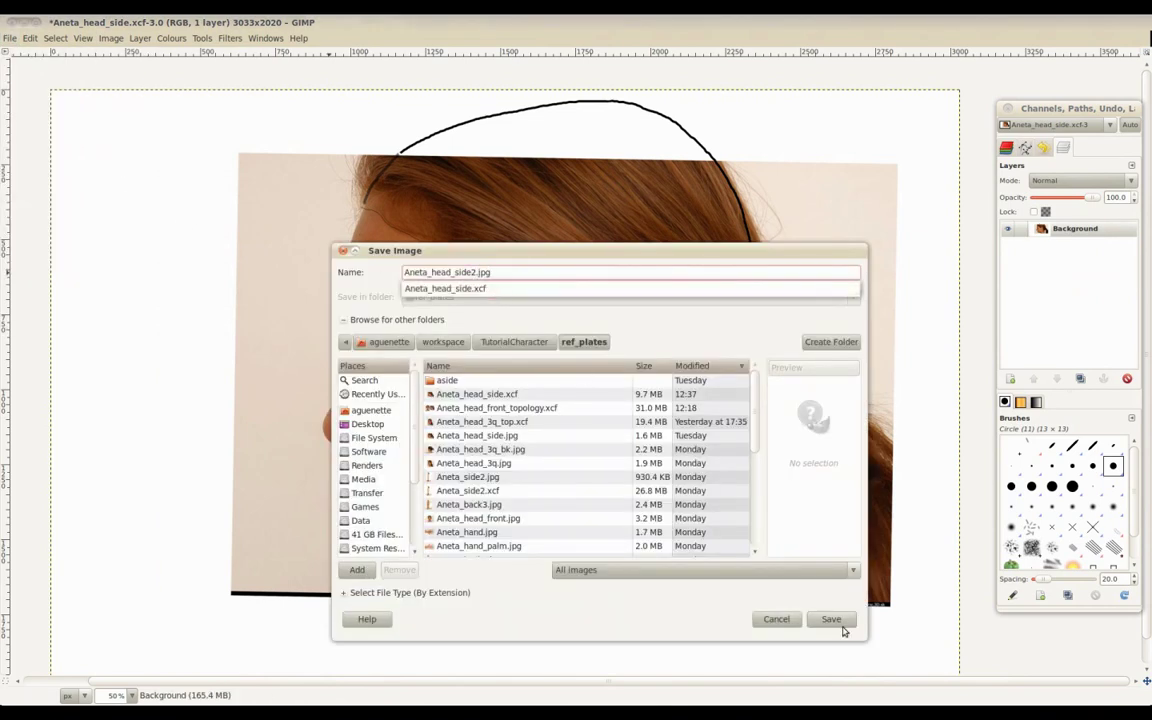
click(838, 623)
click(653, 485)
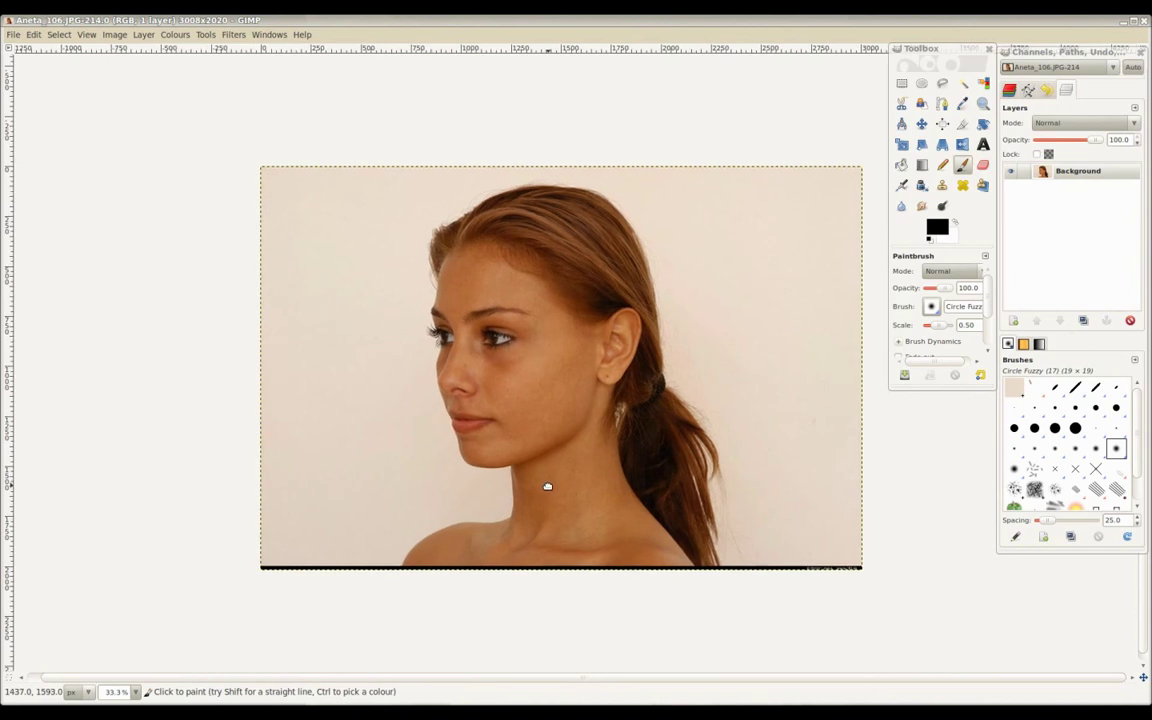
Step: Zoom in and try a face-profile stroke from eye to chin, then undo it
key(plus)
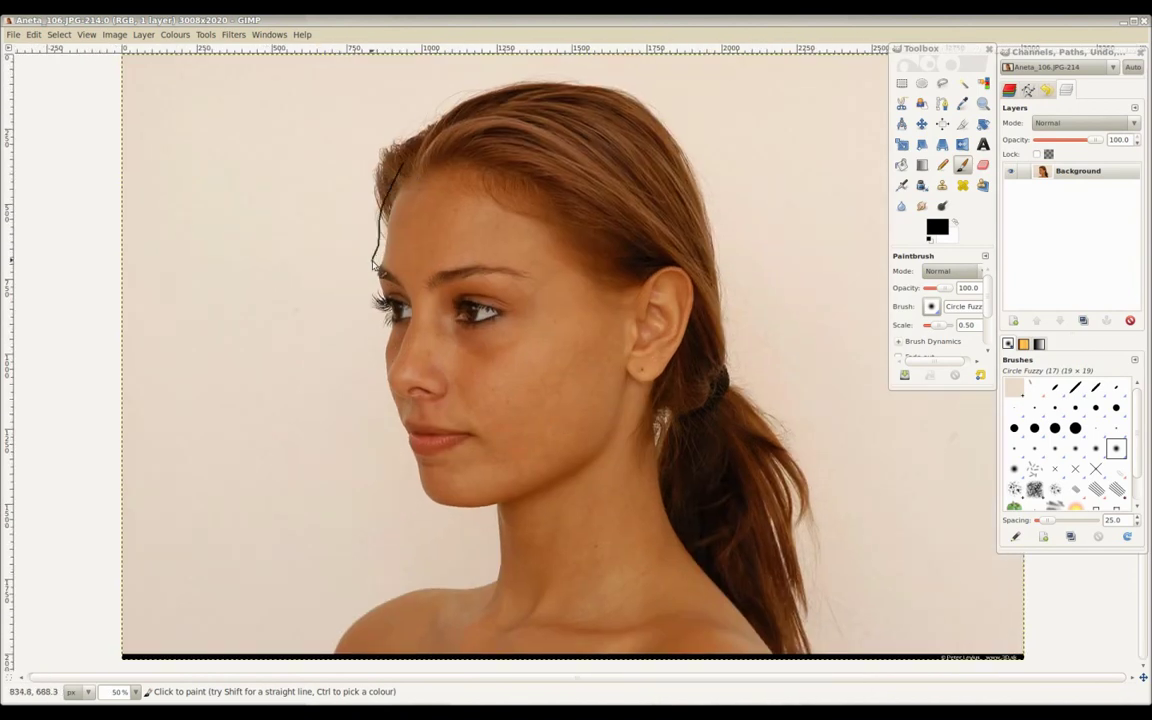
mouse_move(380, 325)
mouse_down()
mouse_move(411, 494)
mouse_move(440, 510)
mouse_up()
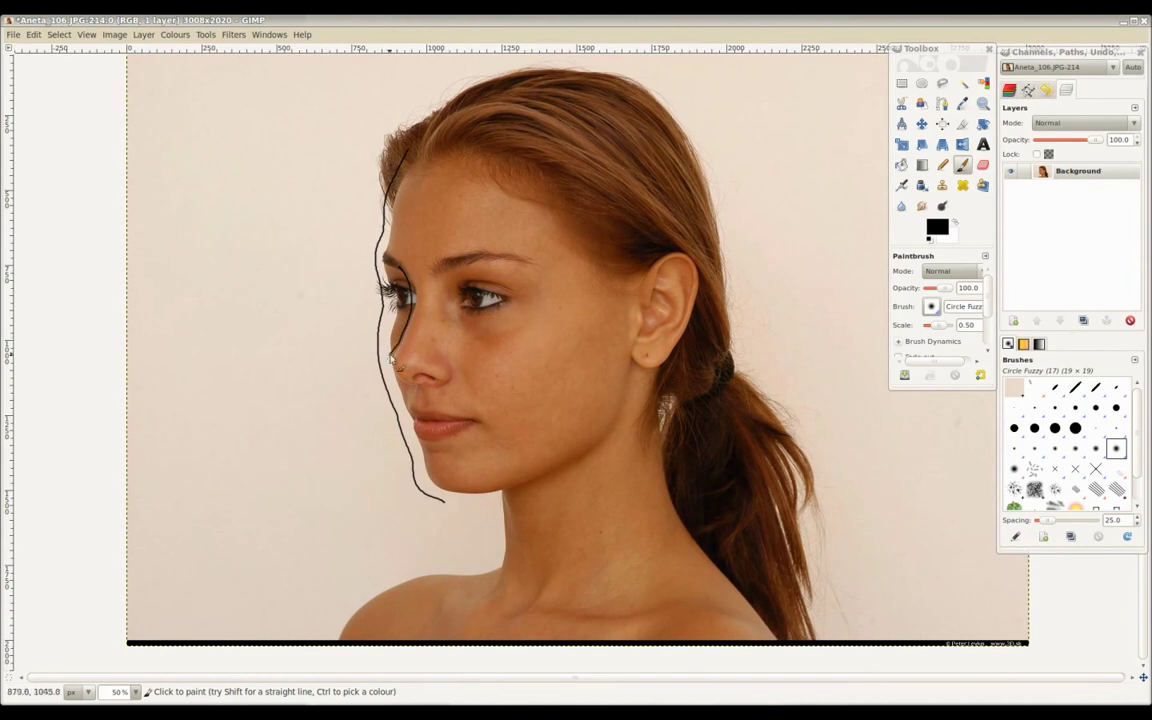
key(ctrl+z)
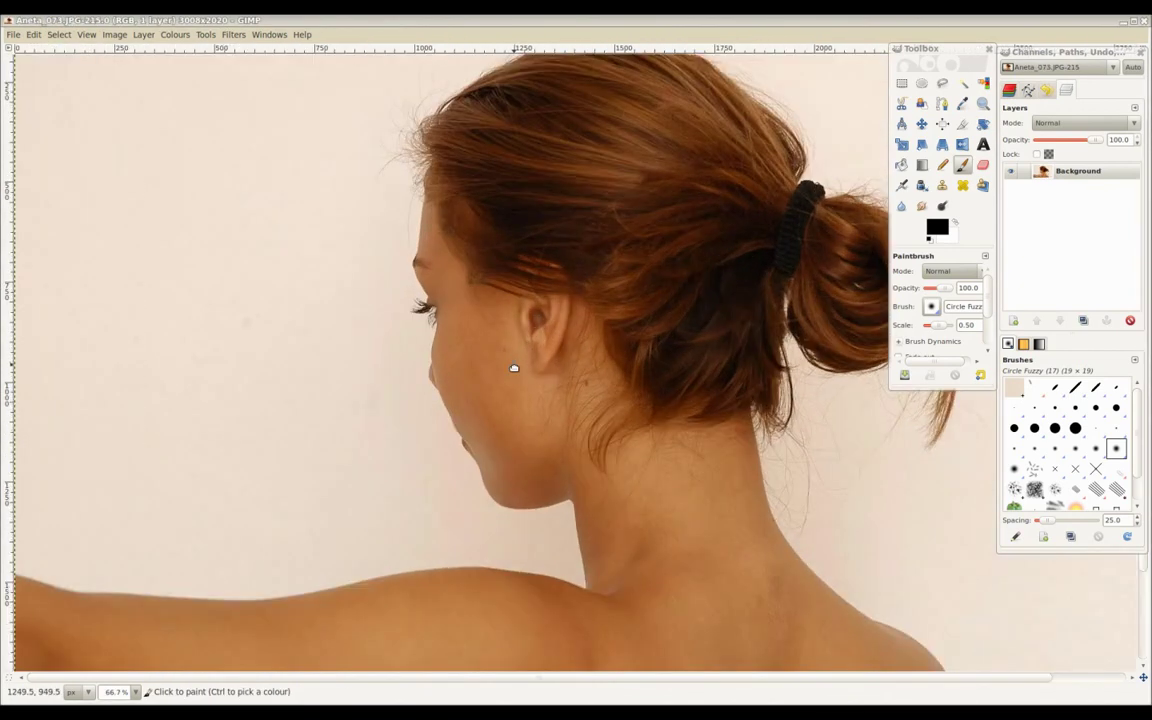
Step: Paint a black line along the forehead, face edge and jaw of the three-quarter back photo
drag(418, 205, 408, 287)
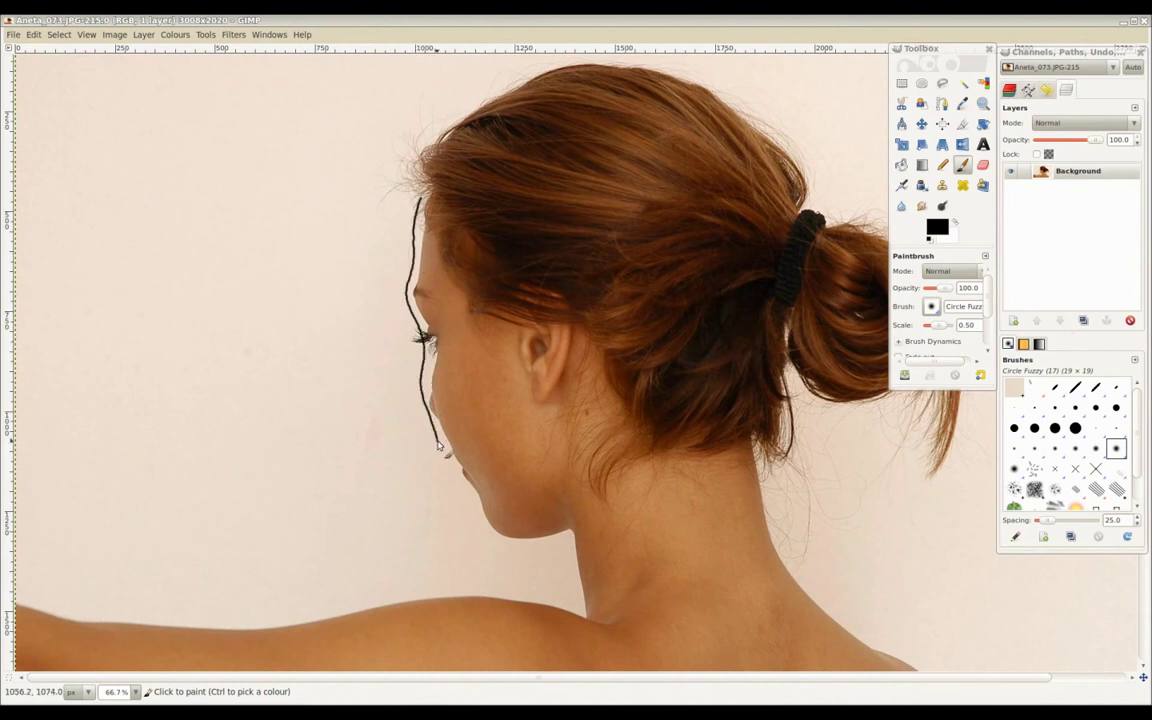
drag(425, 352, 520, 540)
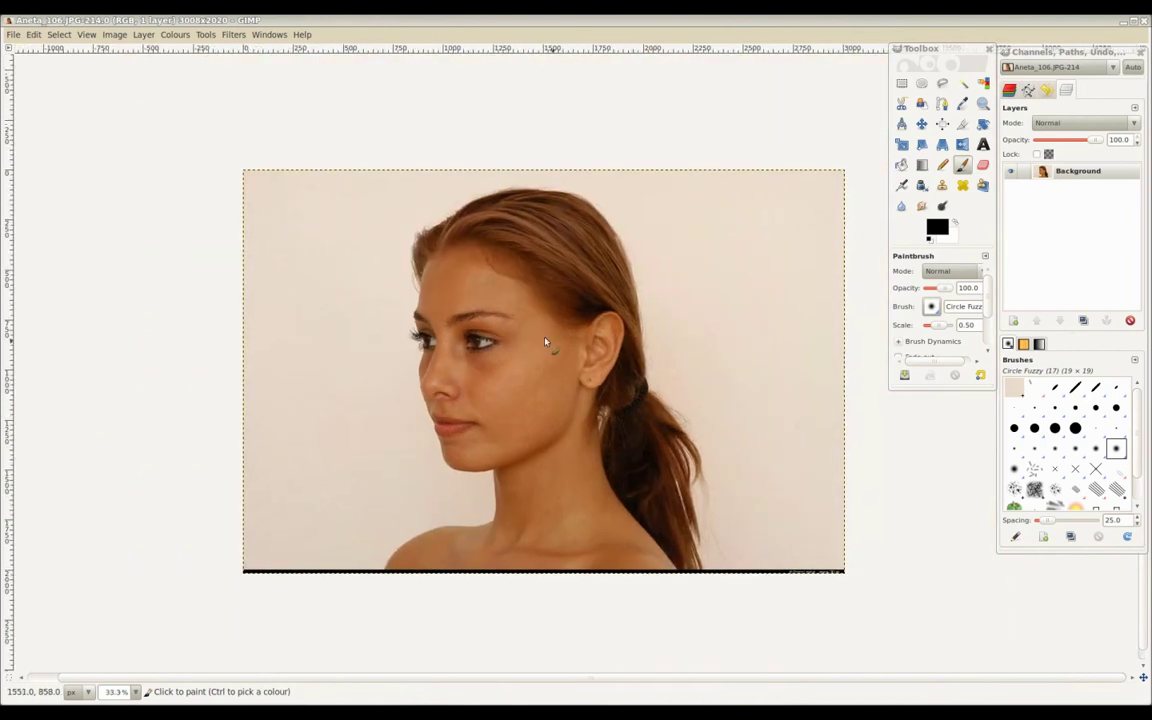
click(13, 34)
Step: Open Aneta_head_front.jpg from the ref_plates folder
click(27, 83)
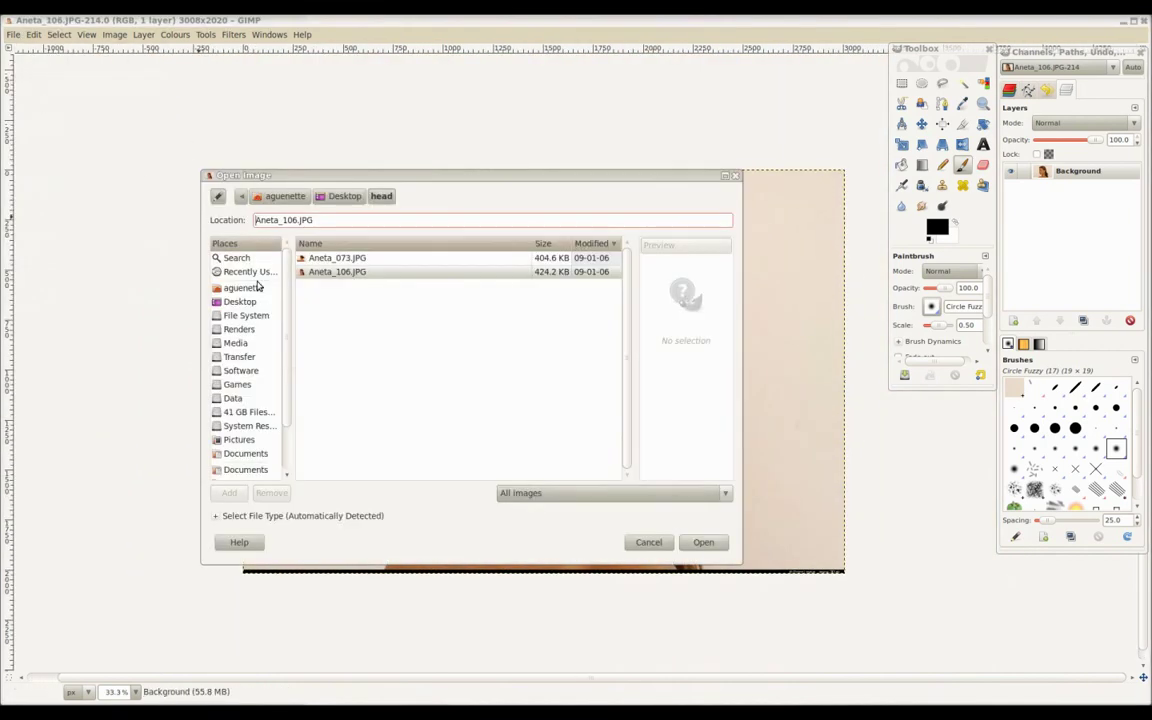
click(243, 288)
double_click(330, 272)
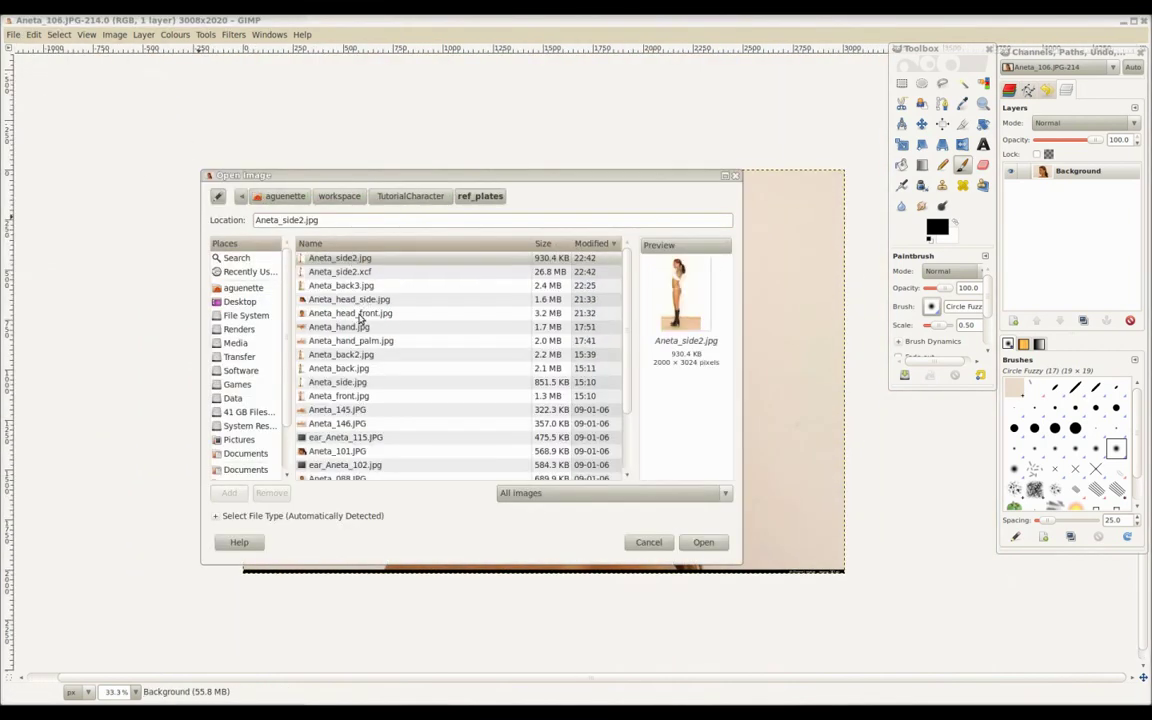
click(350, 313)
click(703, 542)
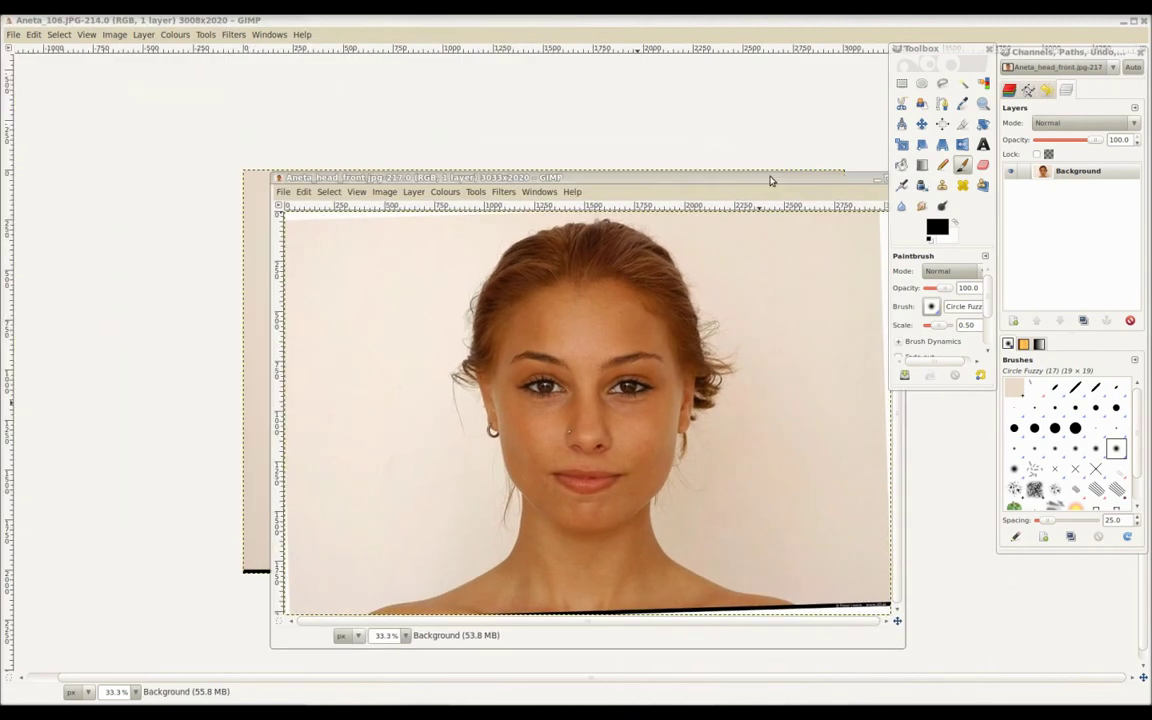
Step: Maximize the window at 50% zoom, add horizontal guides at head landmarks, and select the 3q layer
double_click(770, 180)
key(plus)
drag(515, 48, 510, 190)
drag(505, 48, 487, 350)
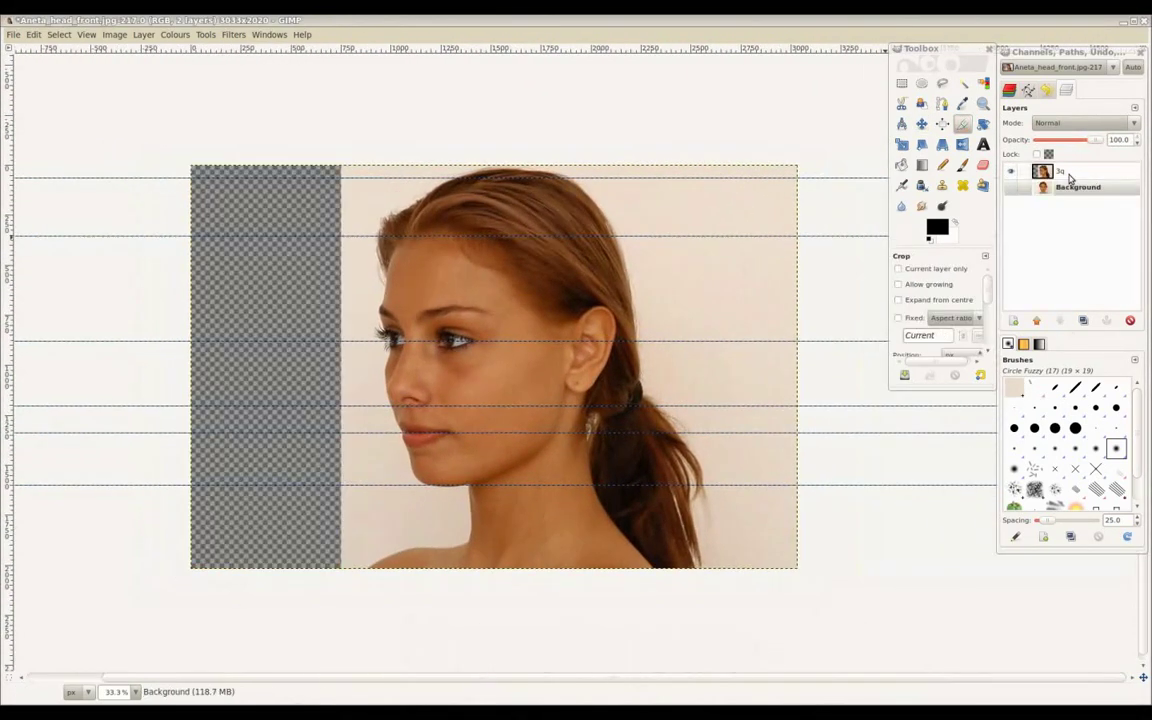
click(1070, 178)
click(13, 34)
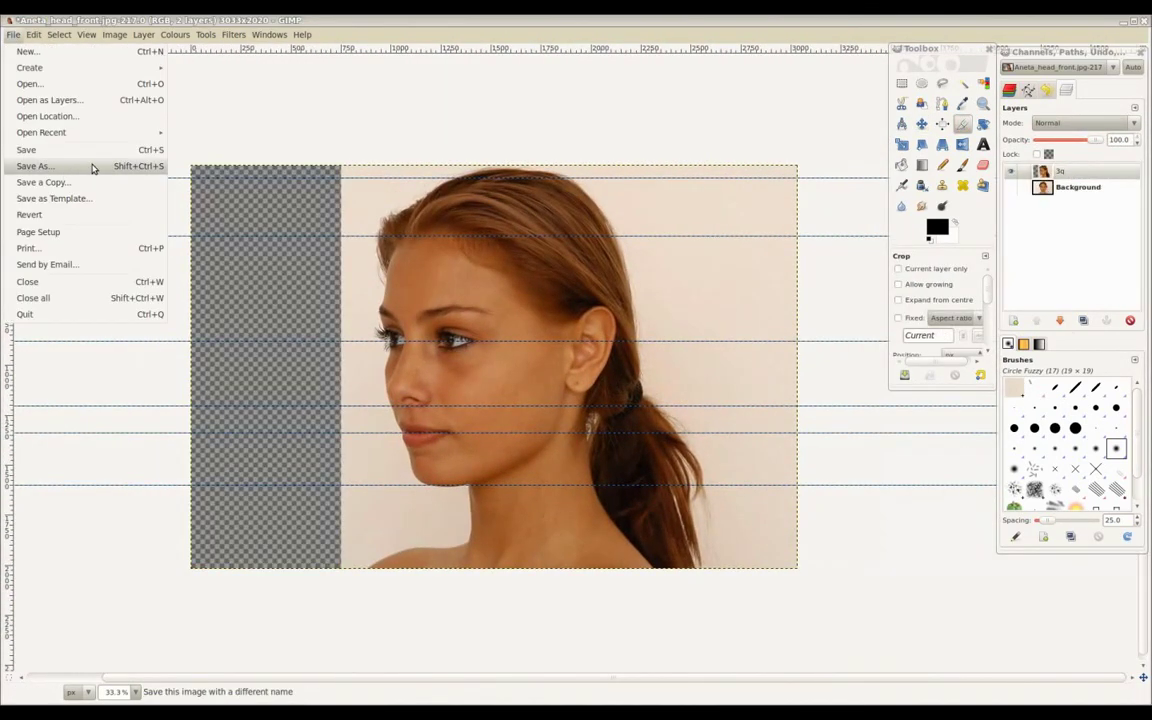
Step: Save the plate as Aneta_head_3q.jpg, replacing 'front' in the name, and confirm the JPEG export
click(92, 168)
click(463, 268)
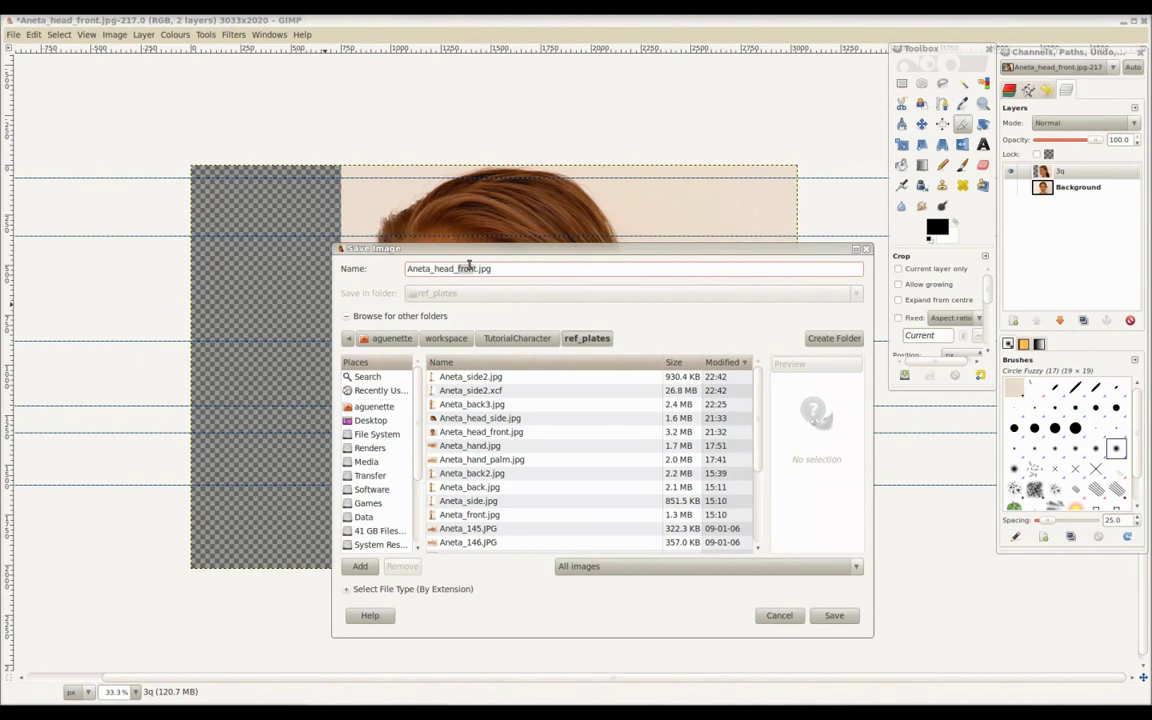
key(BackSpace)
key(BackSpace)
key(BackSpace)
text(3q)
click(832, 616)
click(696, 465)
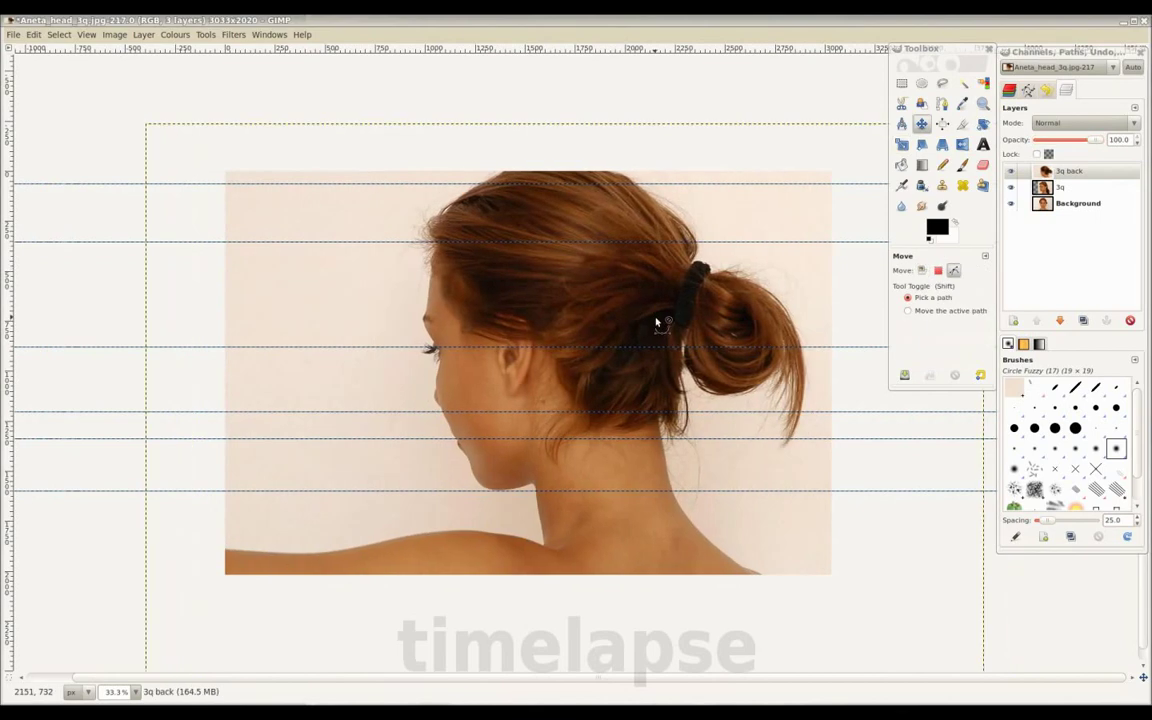
Step: Bring up the Save As dialog again for Aneta_head_3q.jpg in ref_plates
click(14, 35)
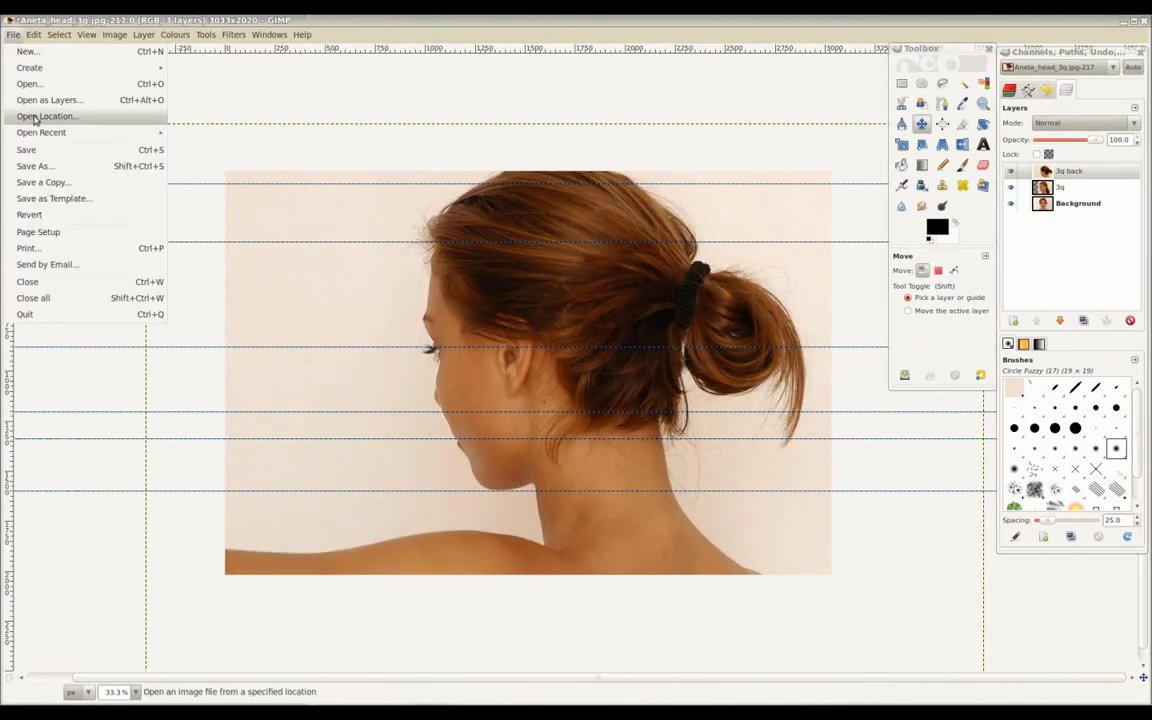
click(50, 165)
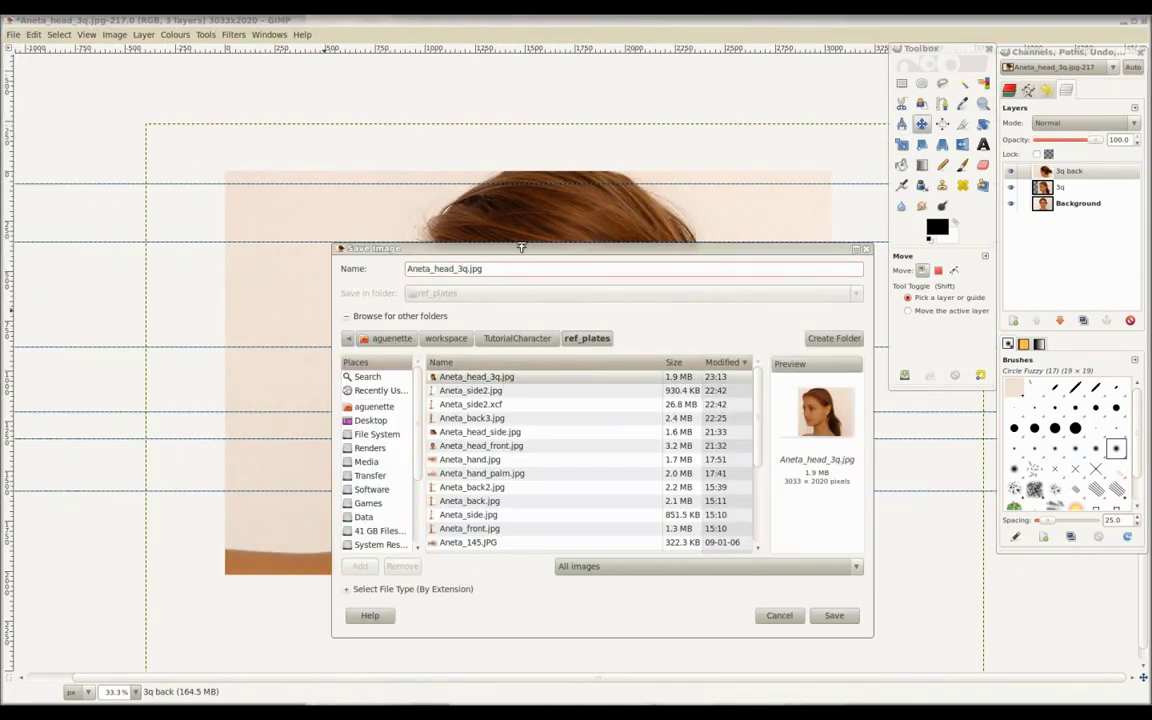